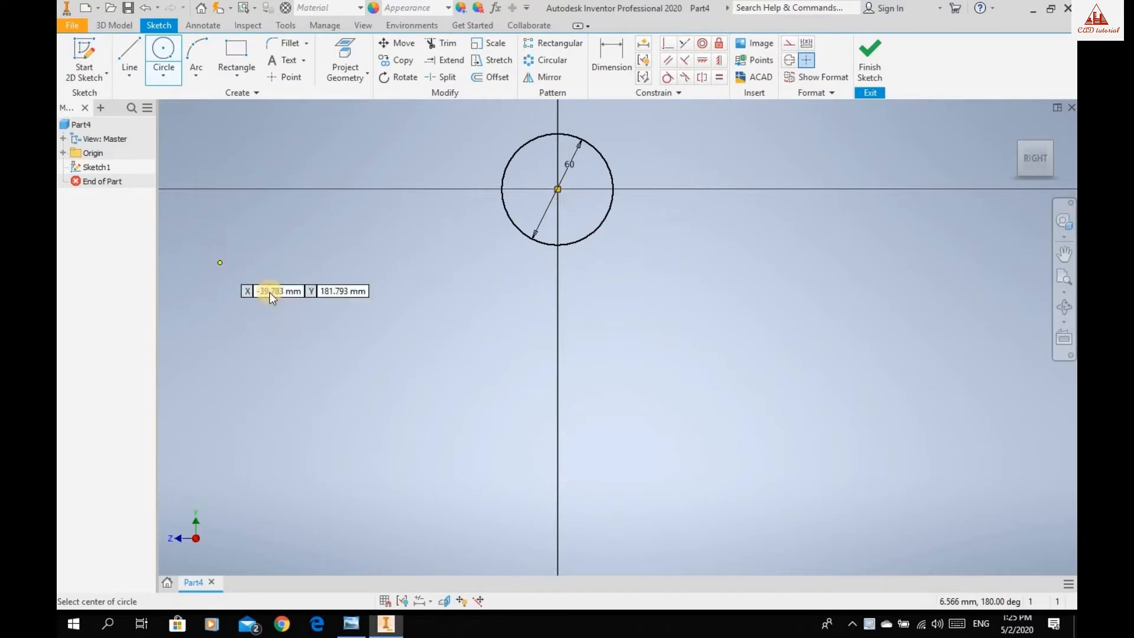
Check the reference drawing and draw a 70 mm vertical line downward from the left quadrant of the 60 mm circle.
{"action": "left_click", "coordinate": [348, 627]}
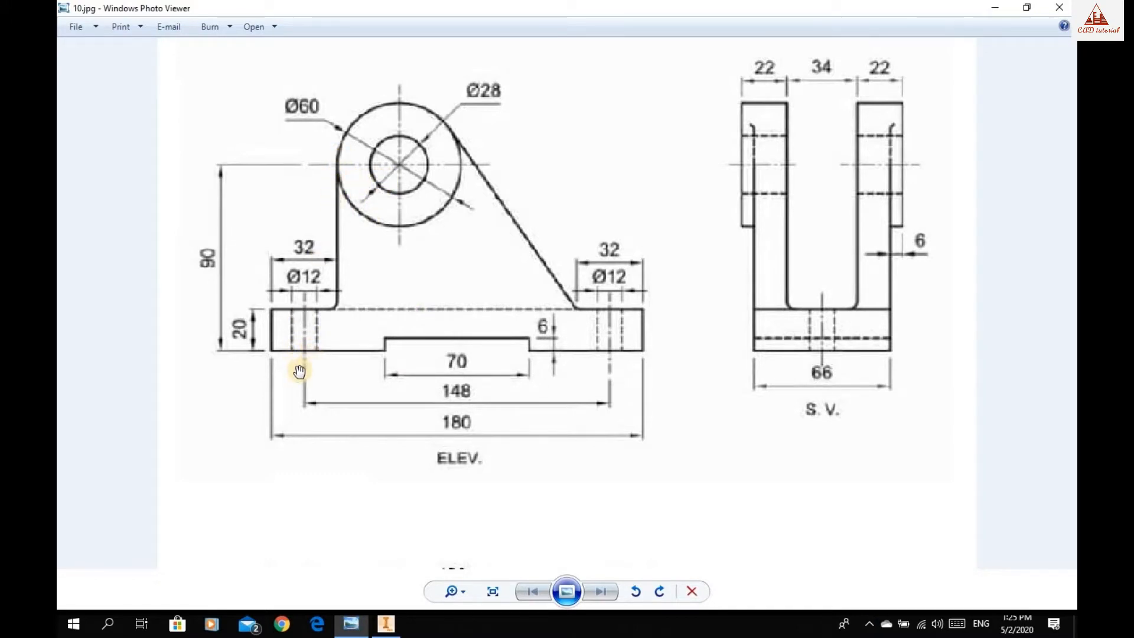
{"action": "left_click", "coordinate": [387, 625]}
{"action": "key", "text": "l"}
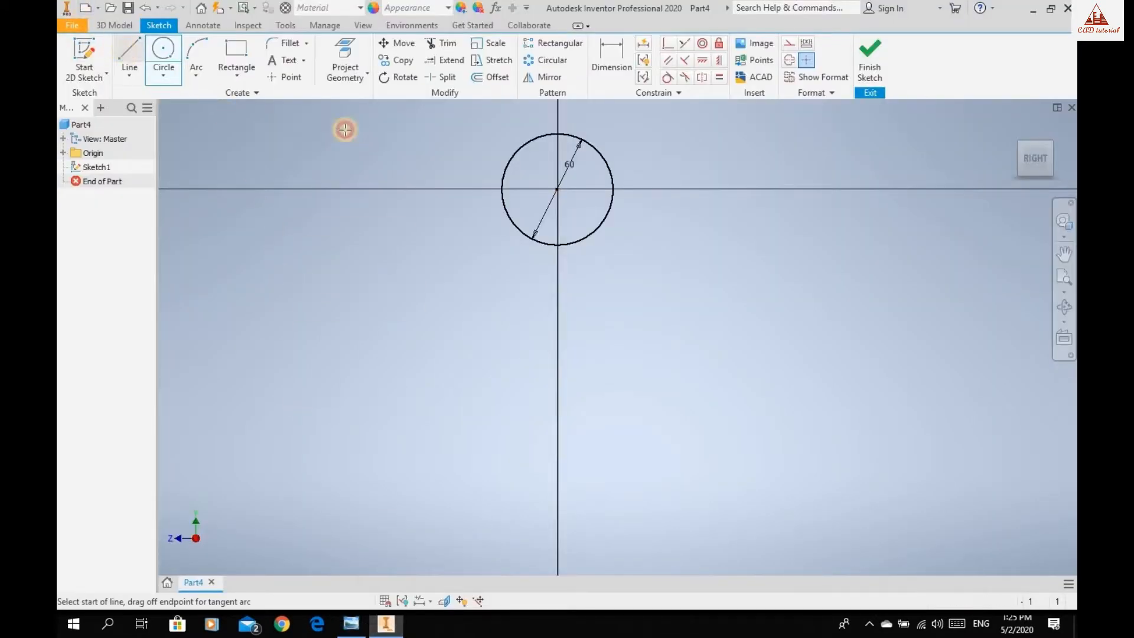
{"action": "left_click", "coordinate": [502, 189]}
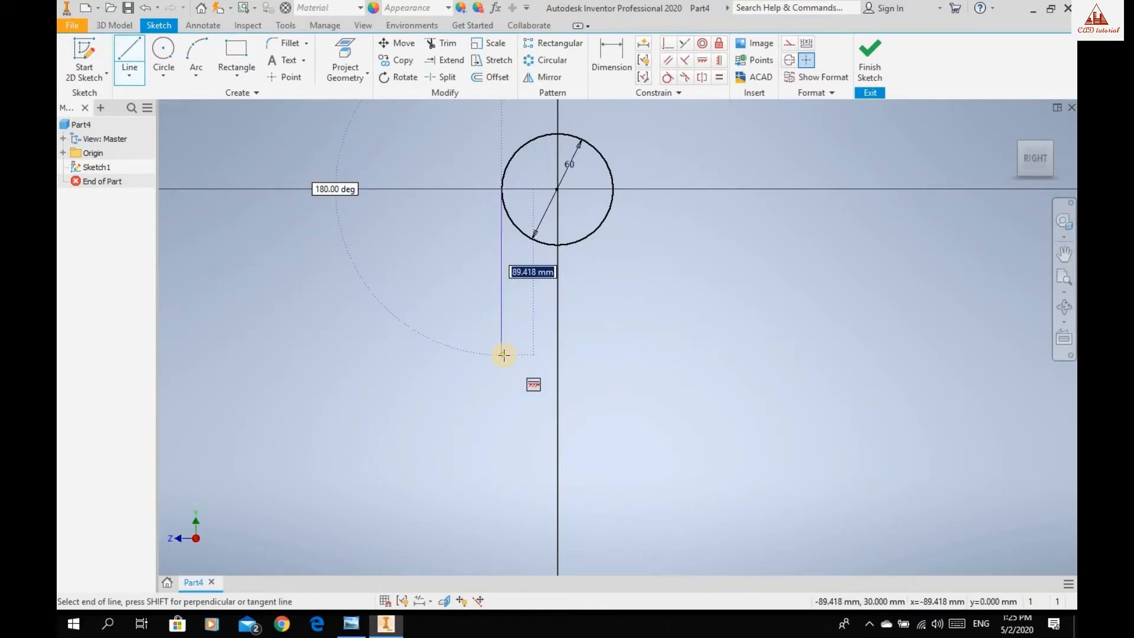
{"action": "type", "text": "70"}
{"action": "key", "text": "Return"}
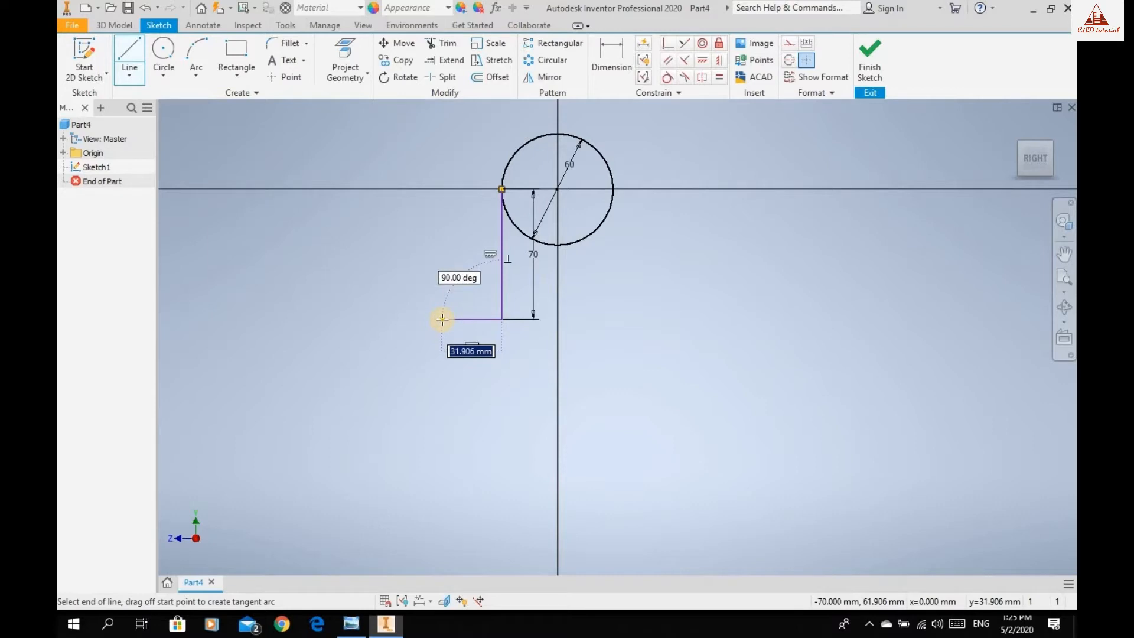
Recheck the reference drawing and continue the profile 32 mm to the left, followed by 20 mm straight down.
{"action": "left_click", "coordinate": [354, 623]}
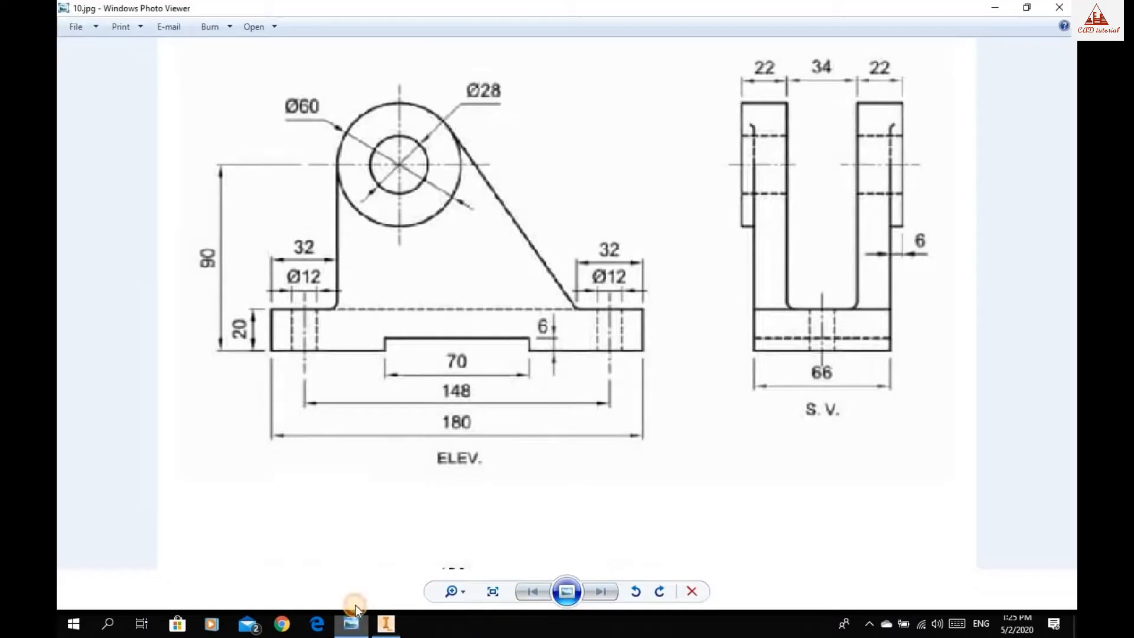
{"action": "left_click", "coordinate": [386, 622]}
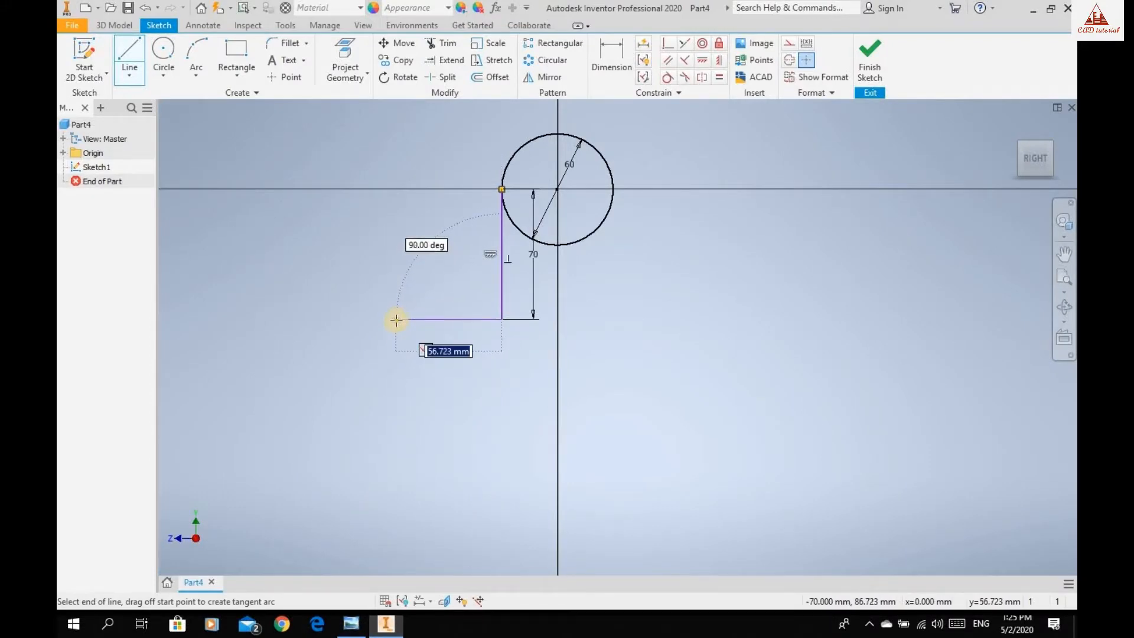
{"action": "type", "text": "32"}
{"action": "key", "text": "Return"}
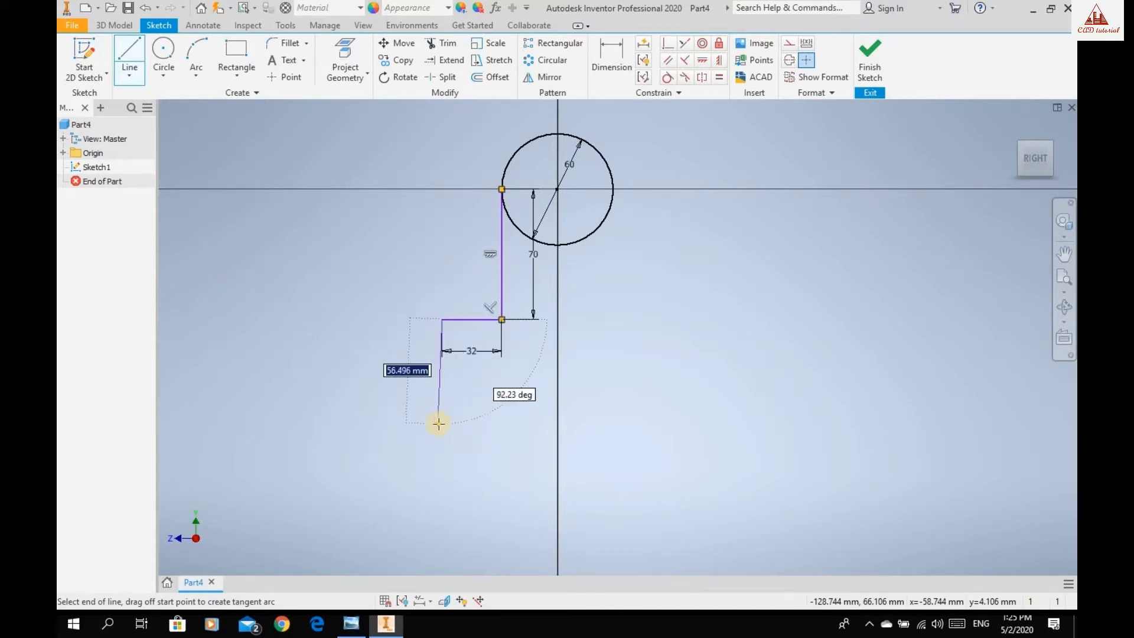
{"action": "type", "text": "20"}
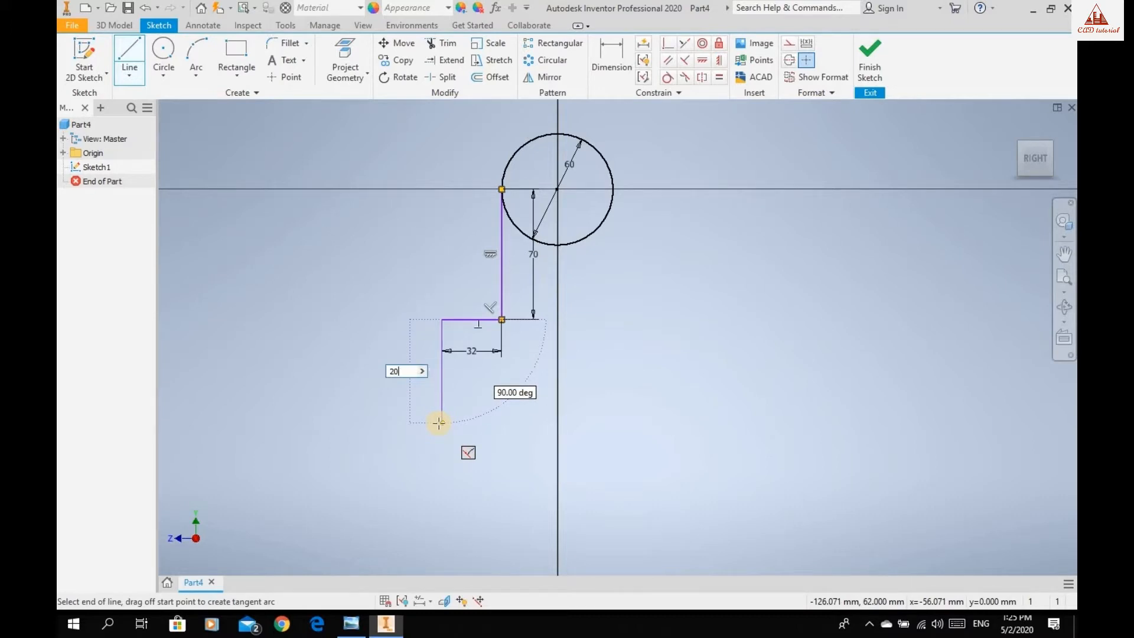
{"action": "key", "text": "Return"}
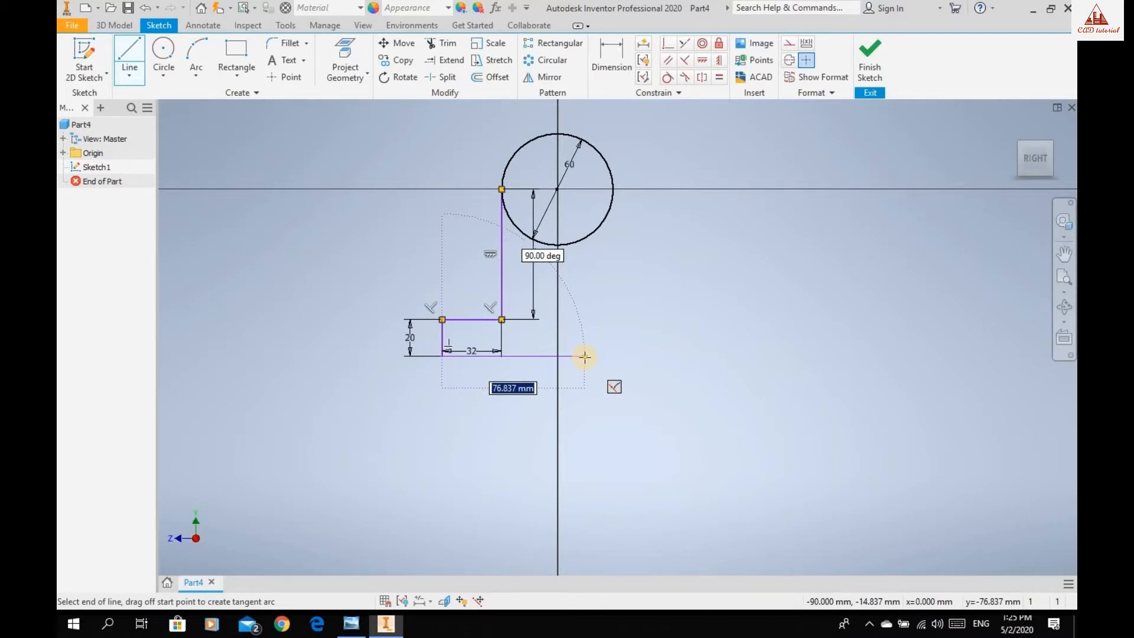
Complete the base outline with a bottom notch about 64 mm wide and 10 mm deep, closing it at the vertical line's lower end.
{"action": "left_click", "coordinate": [585, 357]}
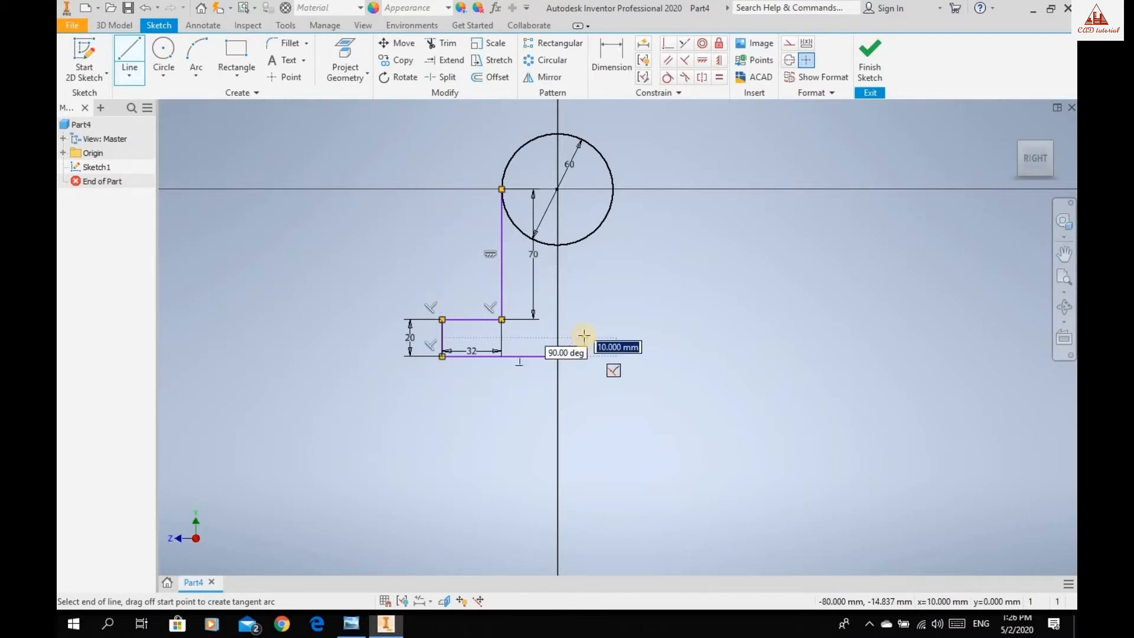
{"action": "left_click", "coordinate": [704, 336]}
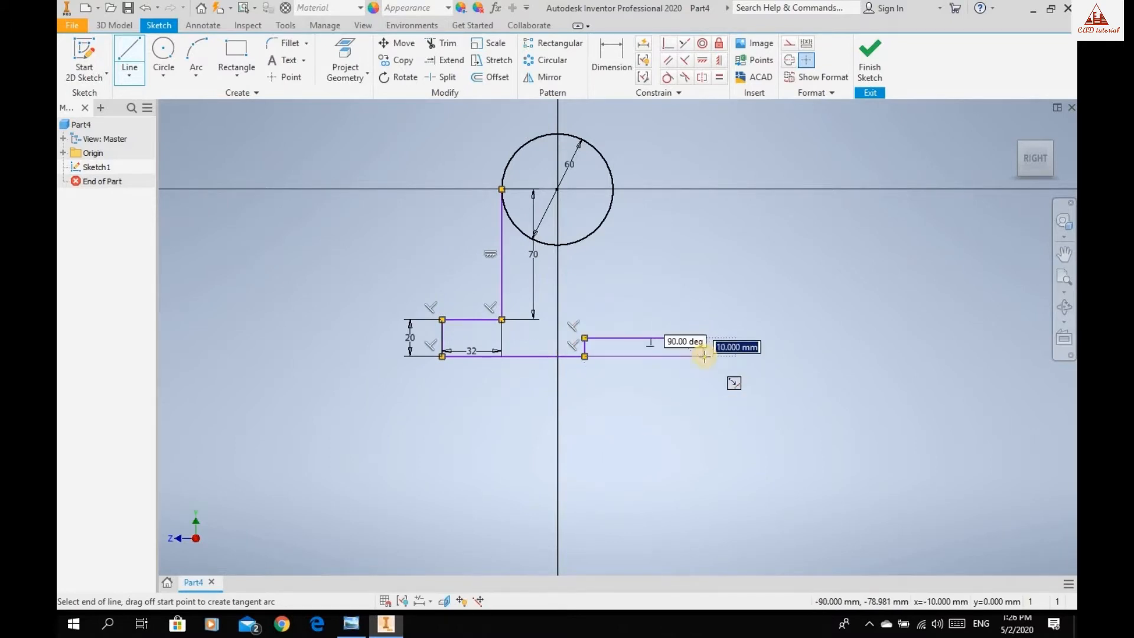
{"action": "left_click", "coordinate": [704, 356]}
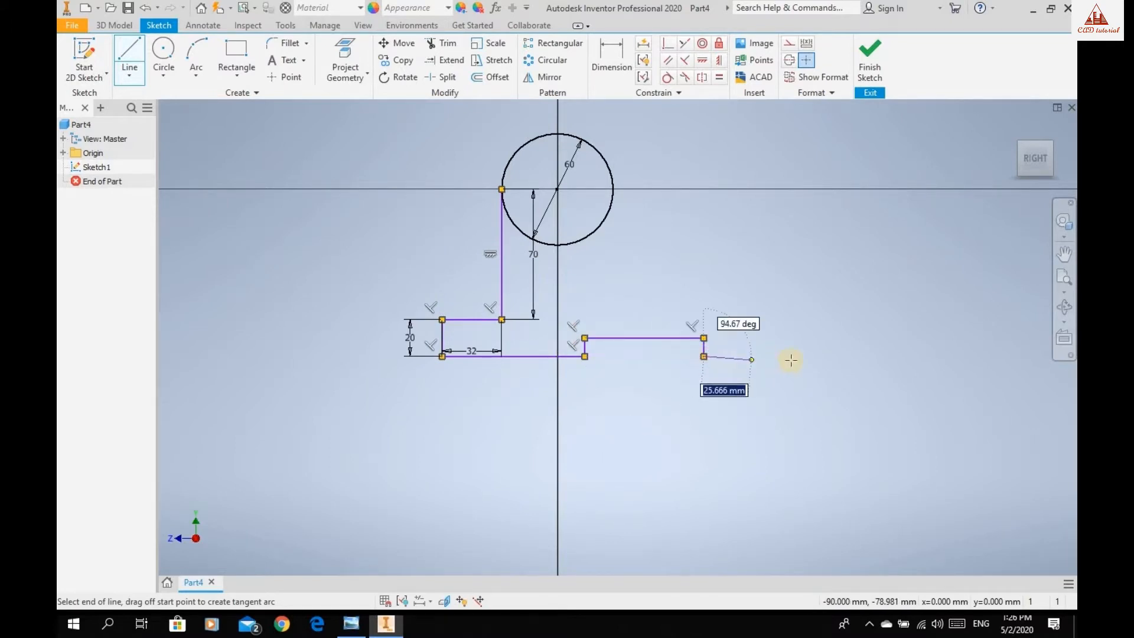
{"action": "left_click", "coordinate": [832, 357]}
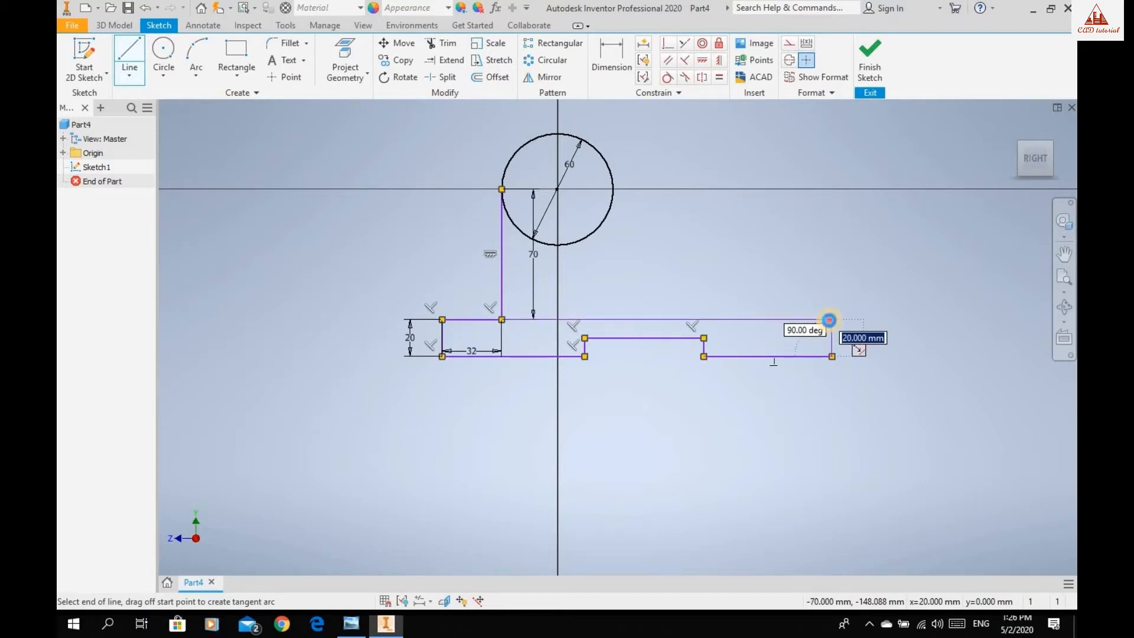
{"action": "left_click", "coordinate": [830, 320]}
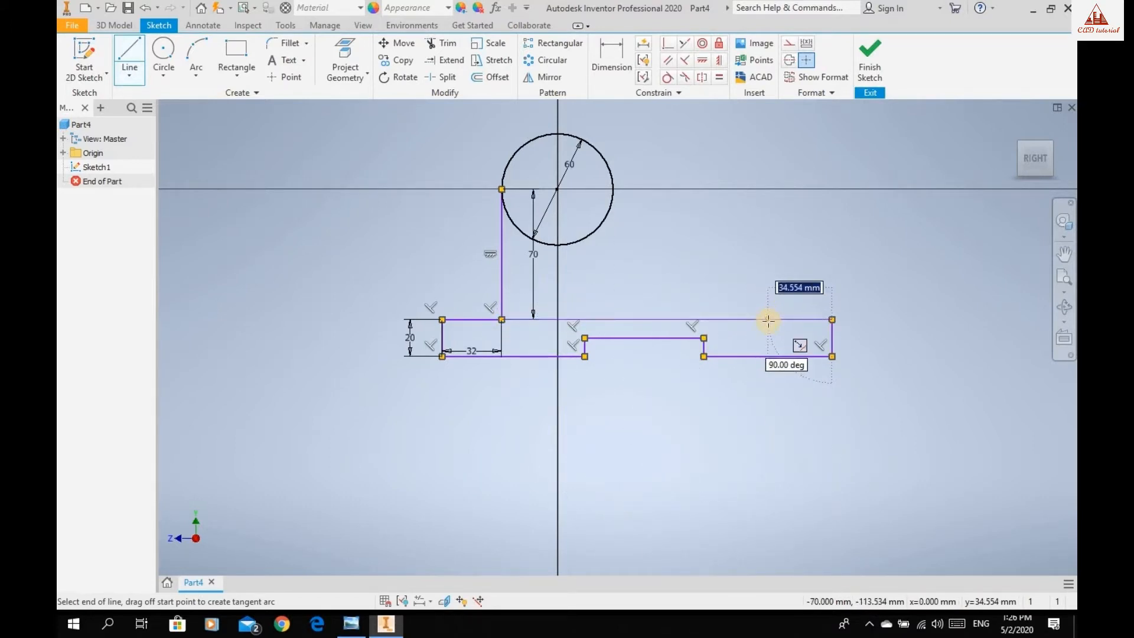
{"action": "left_click", "coordinate": [503, 321]}
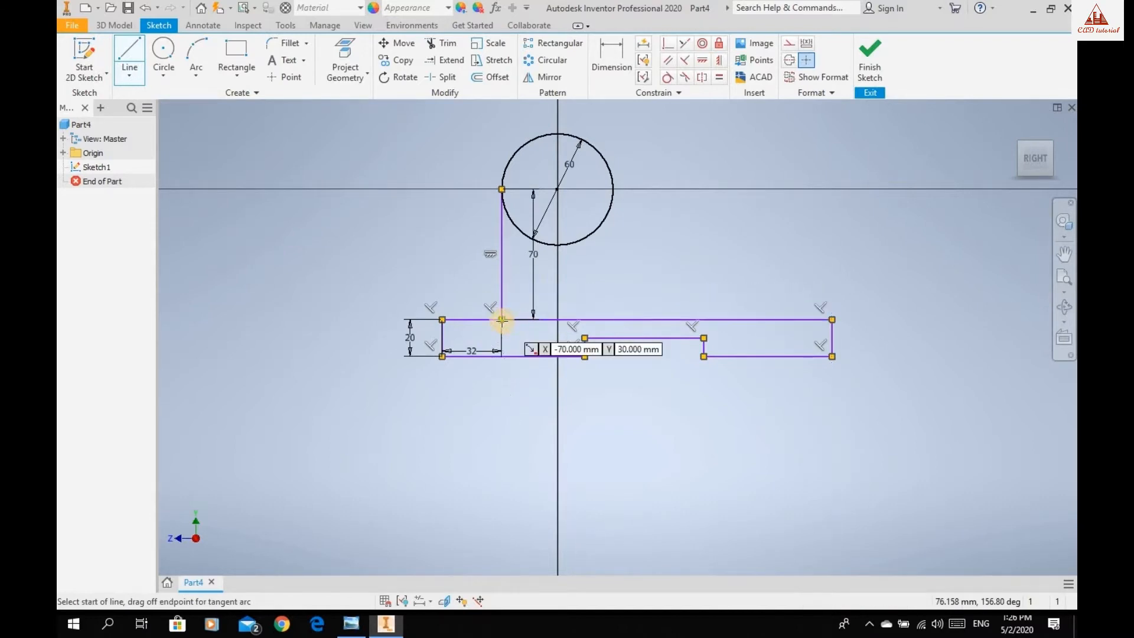
{"action": "key", "text": "Escape"}
Dimension the overall length of the base between its two end edges as 180 mm.
{"action": "left_click", "coordinate": [601, 51]}
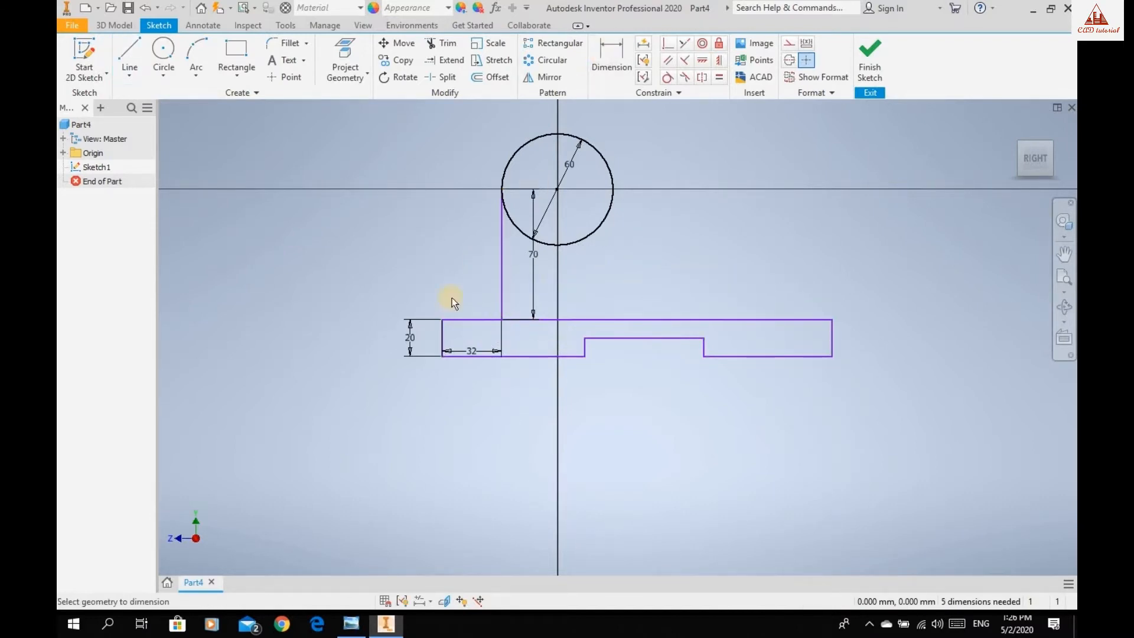
{"action": "left_click", "coordinate": [443, 337]}
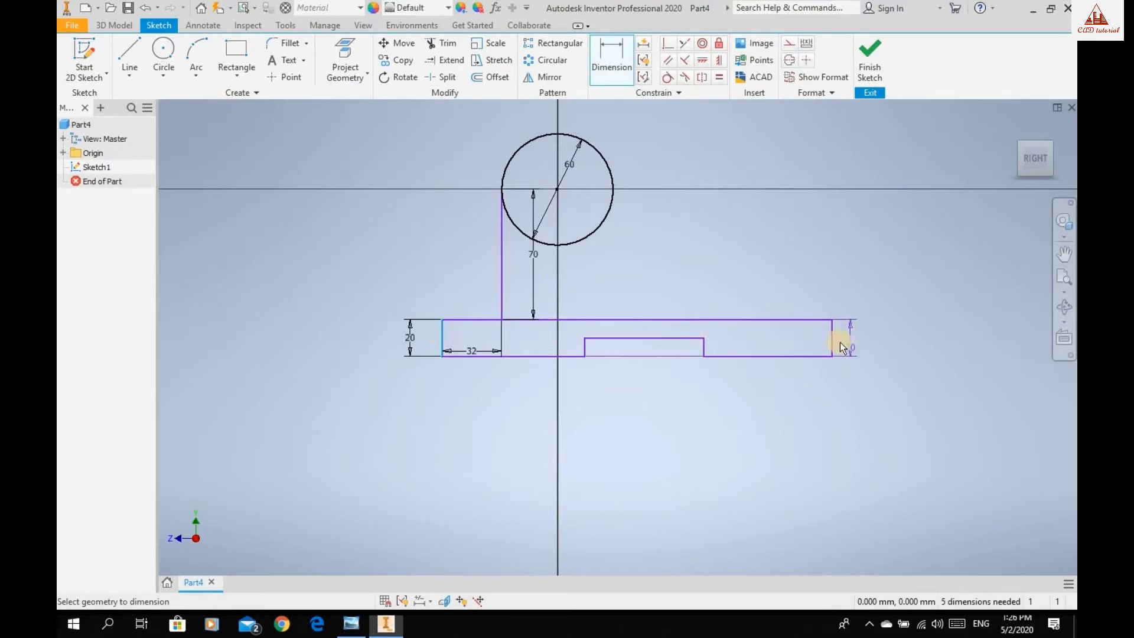
{"action": "left_click", "coordinate": [810, 354]}
{"action": "left_click", "coordinate": [707, 417]}
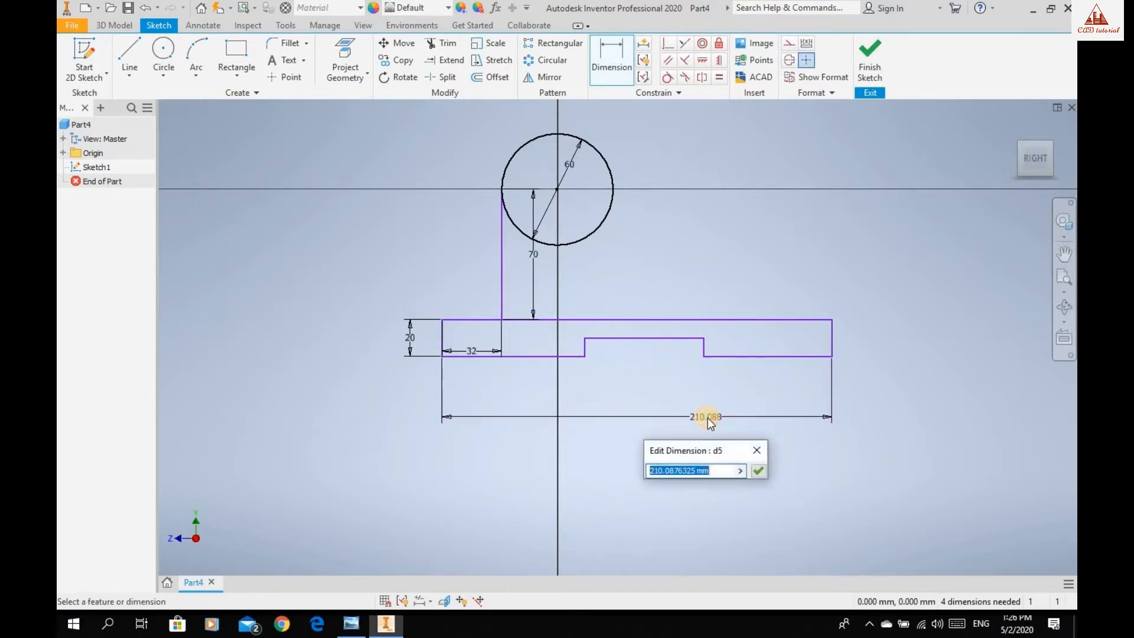
{"action": "type", "text": "1"}
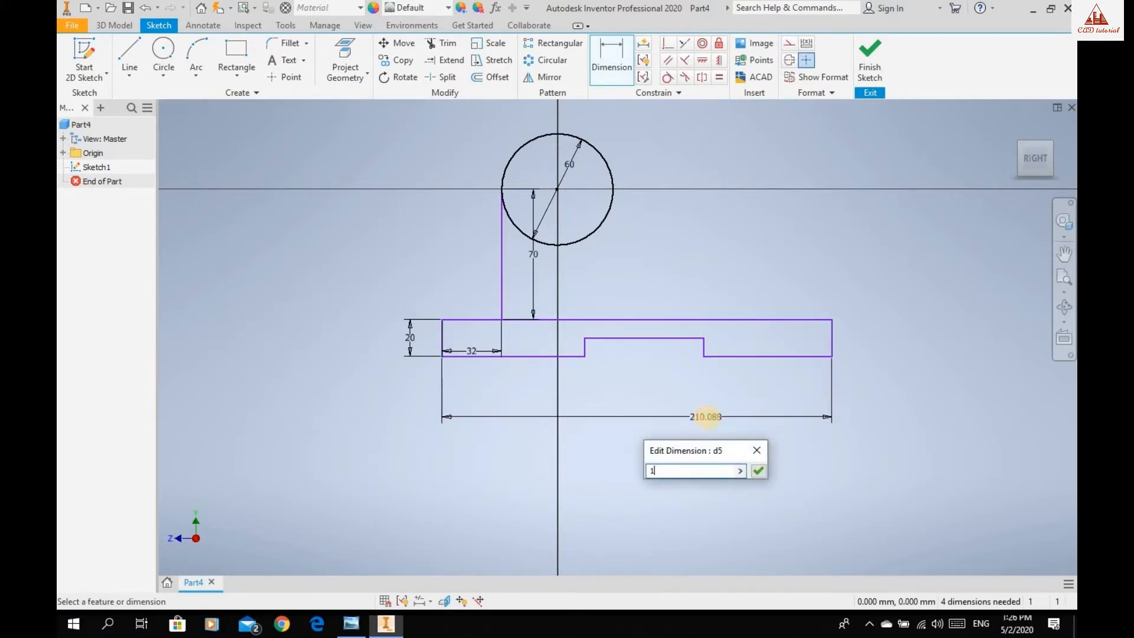
{"action": "type", "text": "80"}
{"action": "key", "text": "Return"}
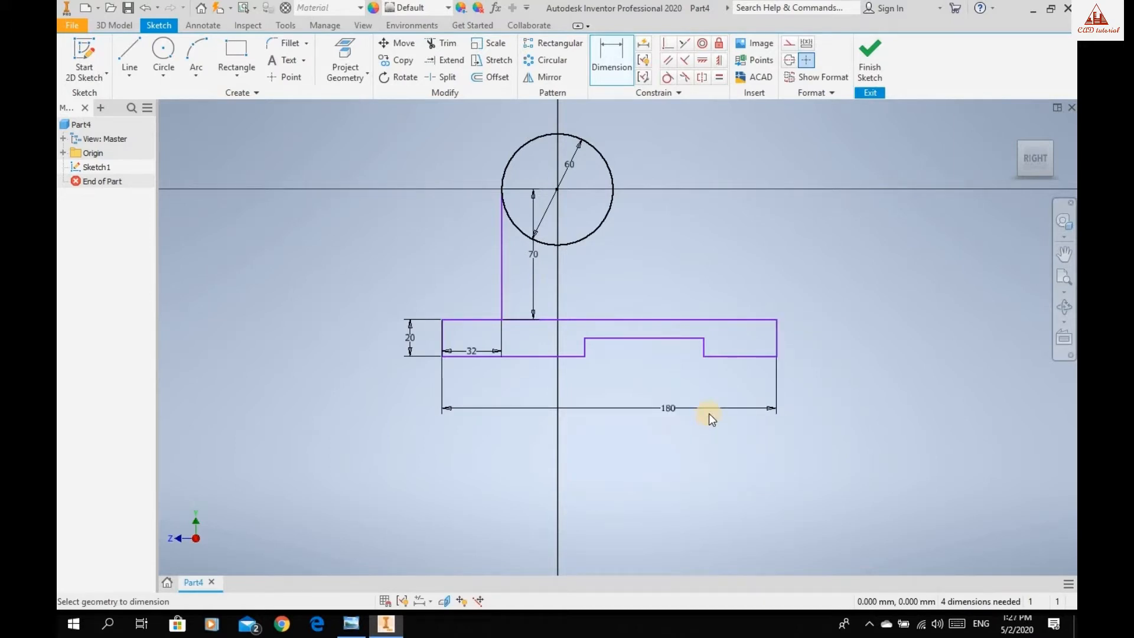
Apply an Equal constraint to the two bottom segments on either side of the notch.
{"action": "left_click", "coordinate": [645, 339]}
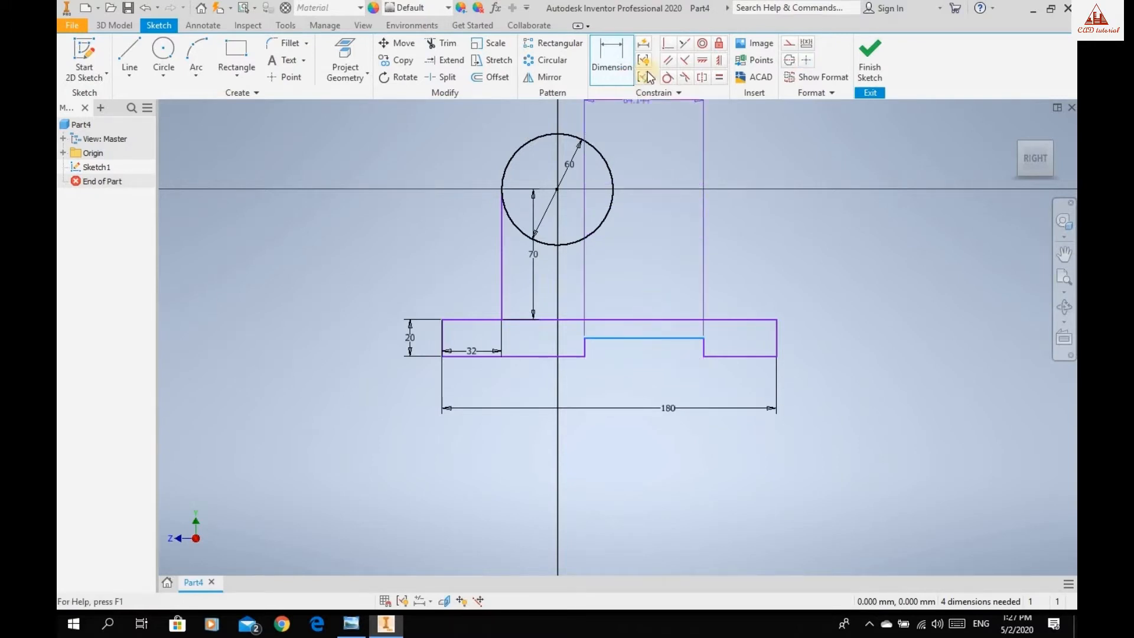
{"action": "left_click", "coordinate": [718, 79]}
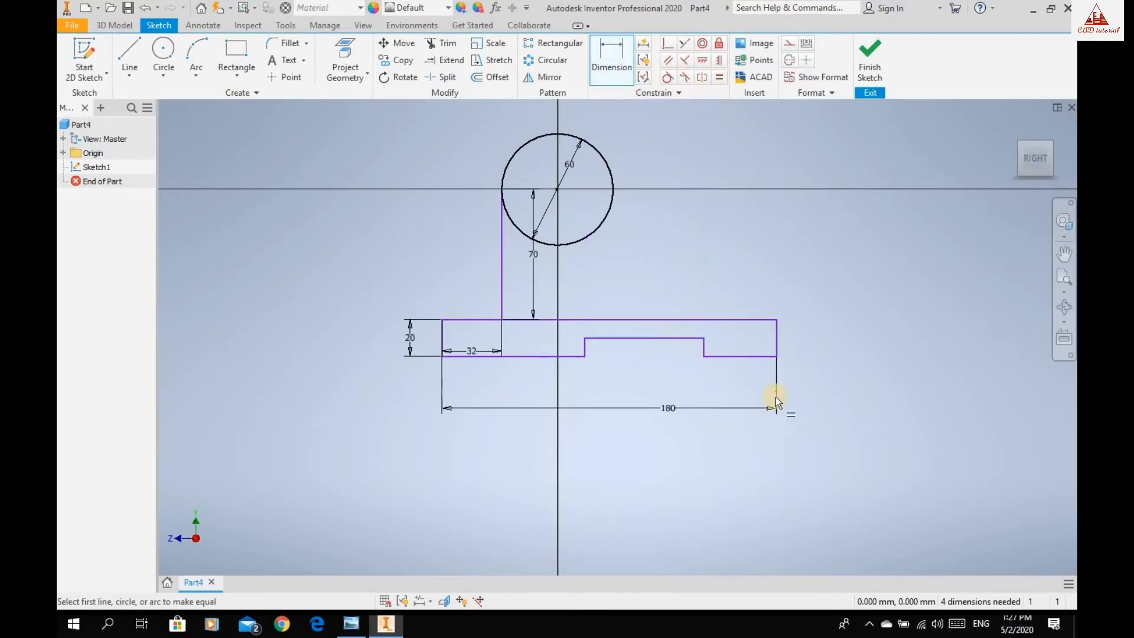
{"action": "left_click", "coordinate": [732, 356]}
{"action": "left_click", "coordinate": [530, 357]}
Dimension the notch's top edge and set the notch width to 70 mm.
{"action": "left_click", "coordinate": [622, 71]}
{"action": "left_click", "coordinate": [607, 344]}
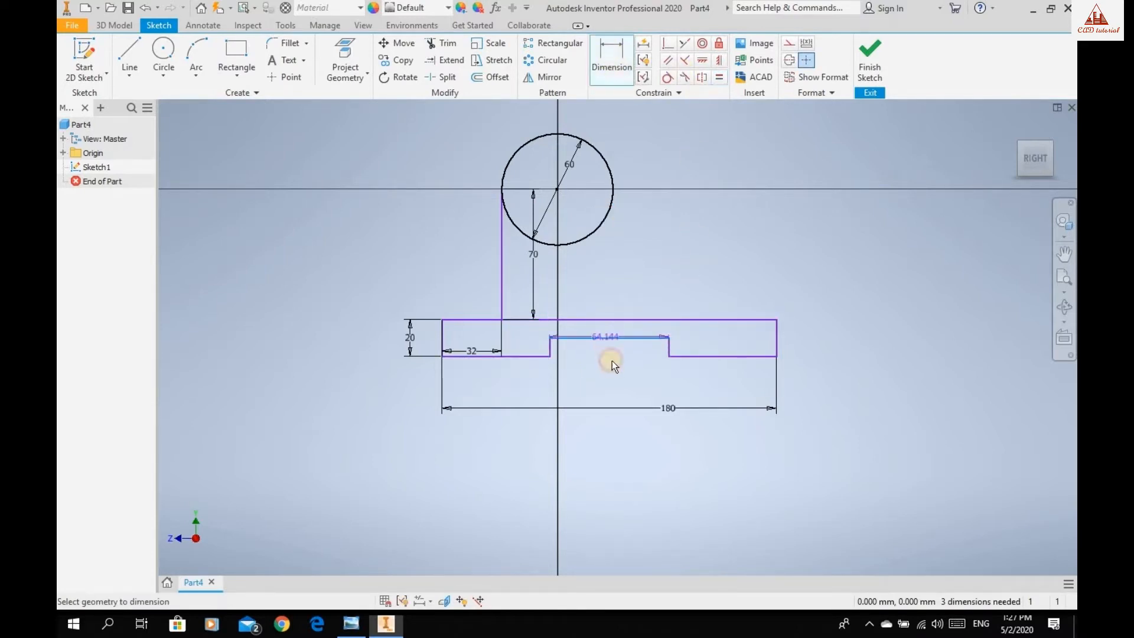
{"action": "left_click", "coordinate": [612, 374]}
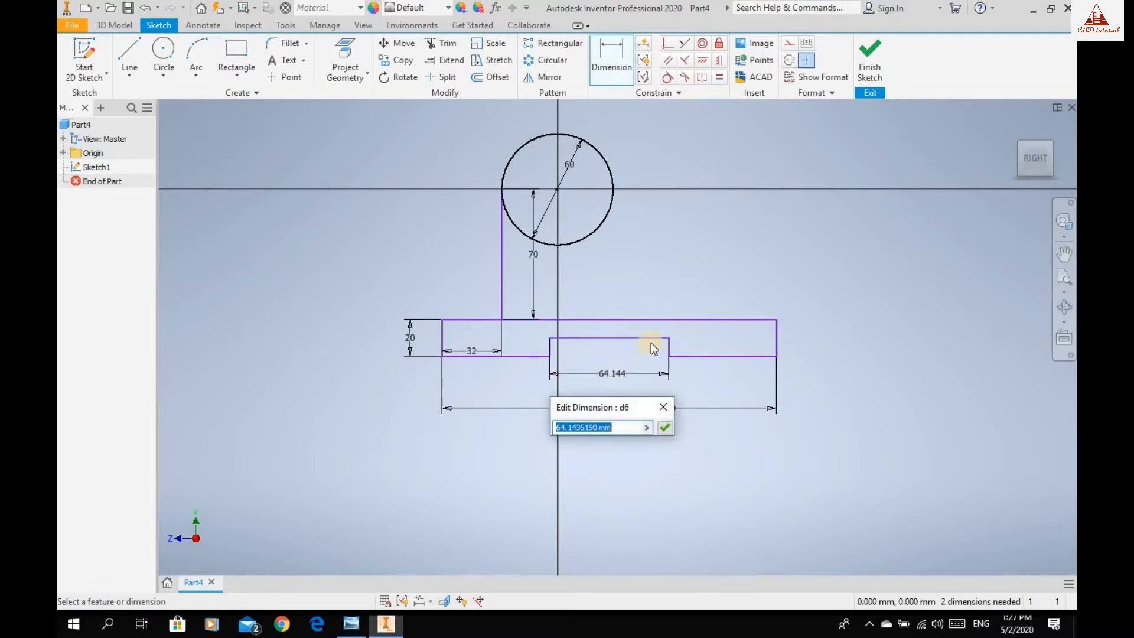
{"action": "type", "text": "70"}
{"action": "key", "text": "Return"}
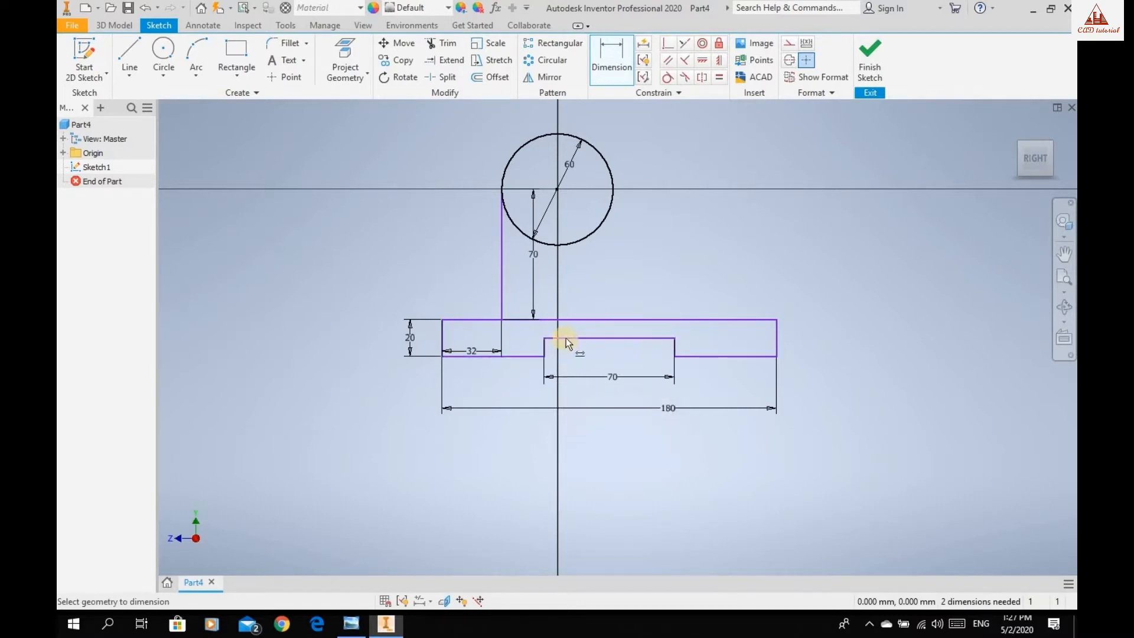
Dimension the notch's left side edge and set the notch depth to 6 mm.
{"action": "scroll", "coordinate": [570, 334], "scroll_direction": "down", "scroll_amount": 2}
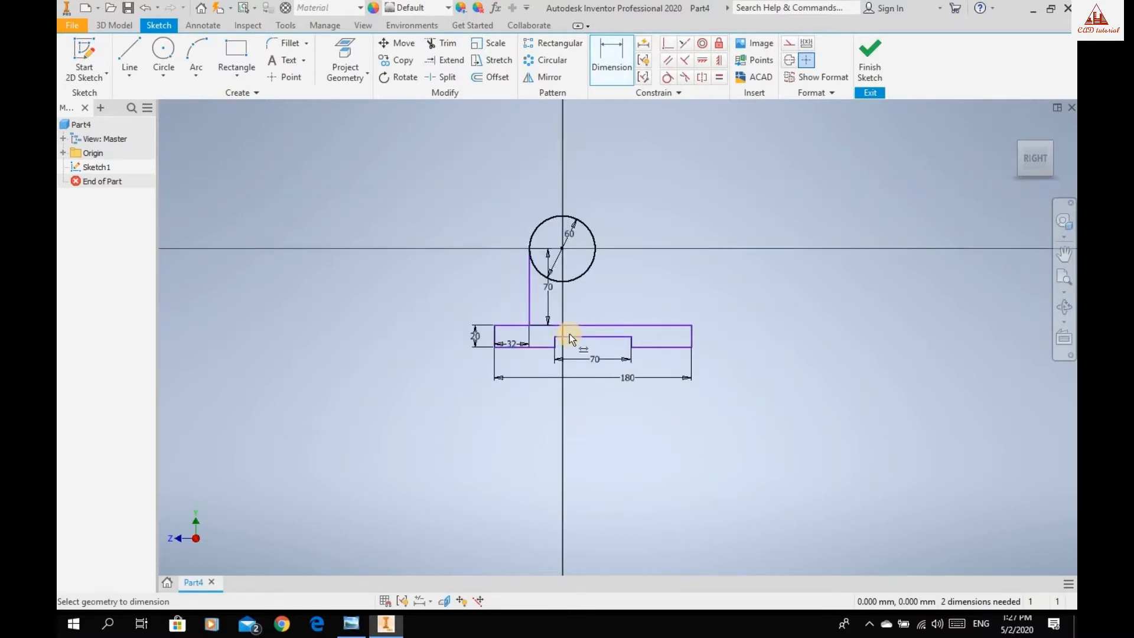
{"action": "scroll", "coordinate": [569, 334], "scroll_direction": "up", "scroll_amount": 5}
{"action": "left_click", "coordinate": [519, 367]}
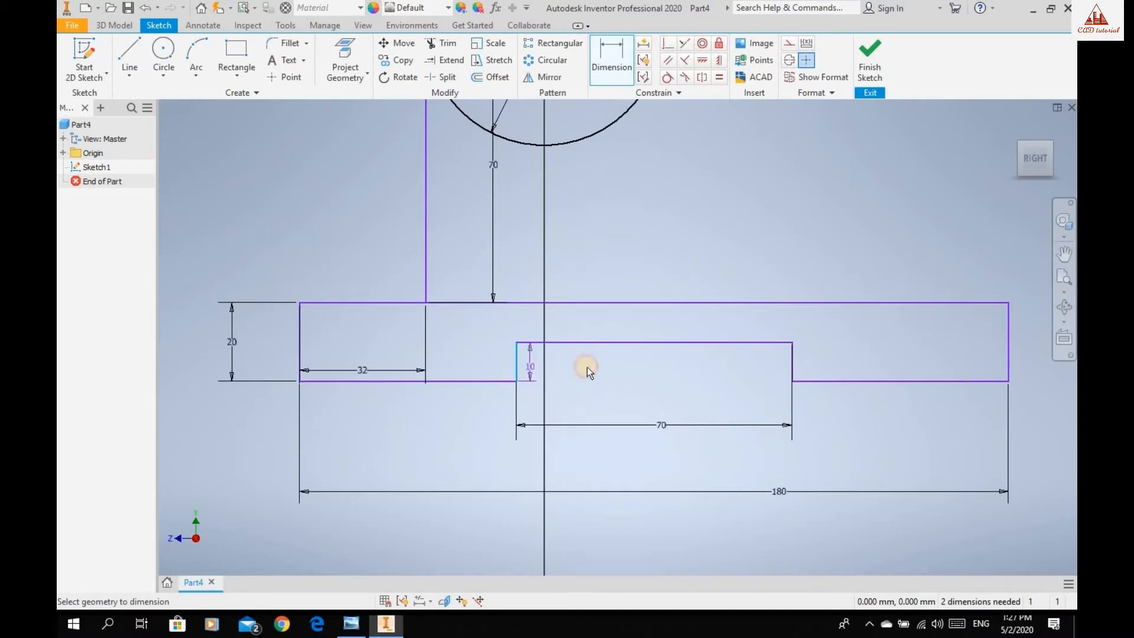
{"action": "left_click", "coordinate": [602, 366]}
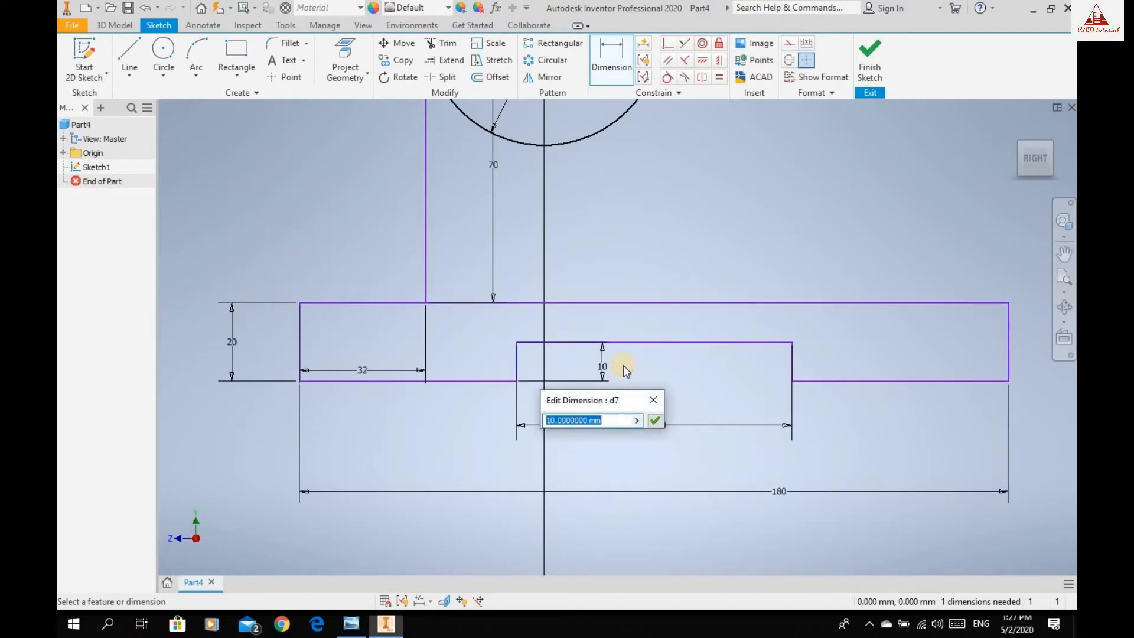
{"action": "type", "text": "6"}
{"action": "key", "text": "Return"}
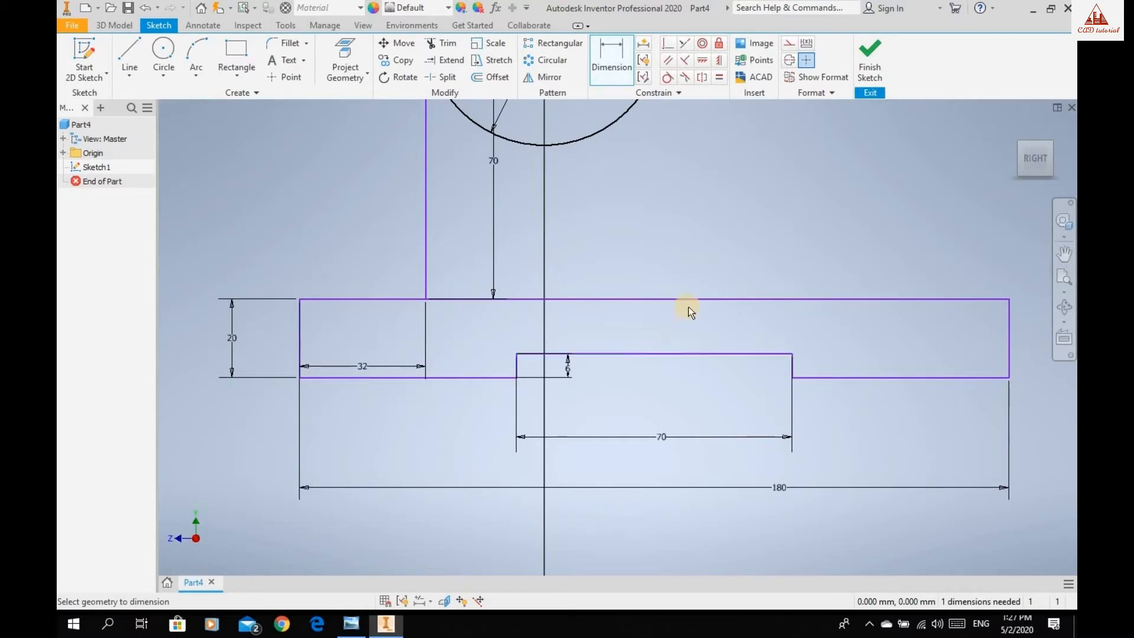
Draw a slanted line from the base's top edge, near its right end, up to tangency with the circle's upper right side.
{"action": "scroll", "coordinate": [700, 234], "scroll_direction": "down", "scroll_amount": 5}
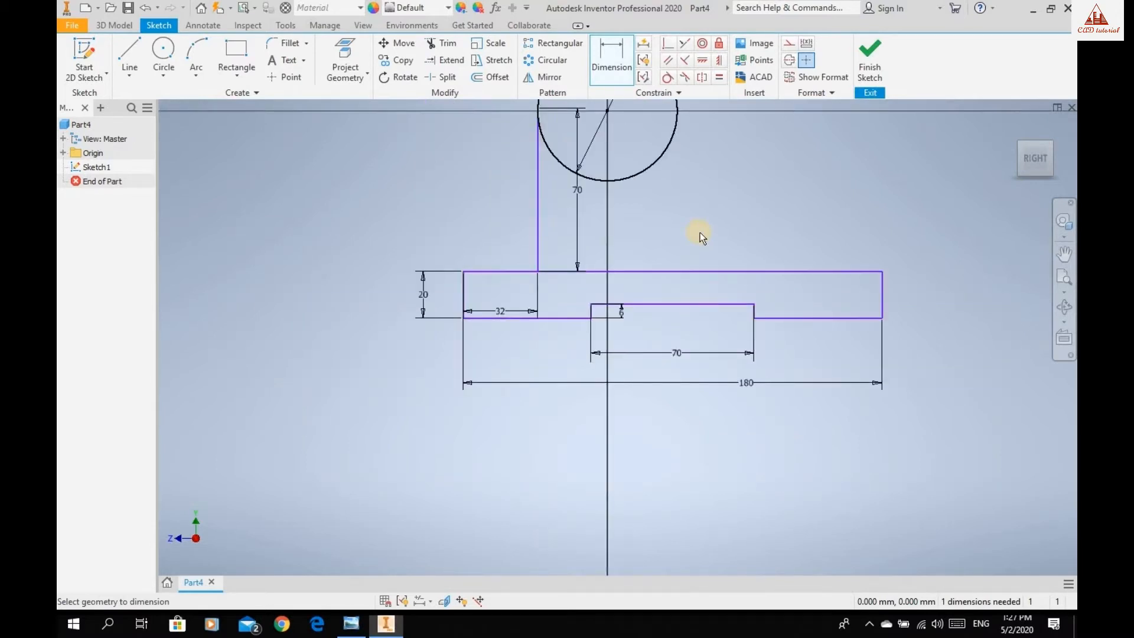
{"action": "middle_click_drag", "start_coordinate": [700, 232], "coordinate": [674, 308]}
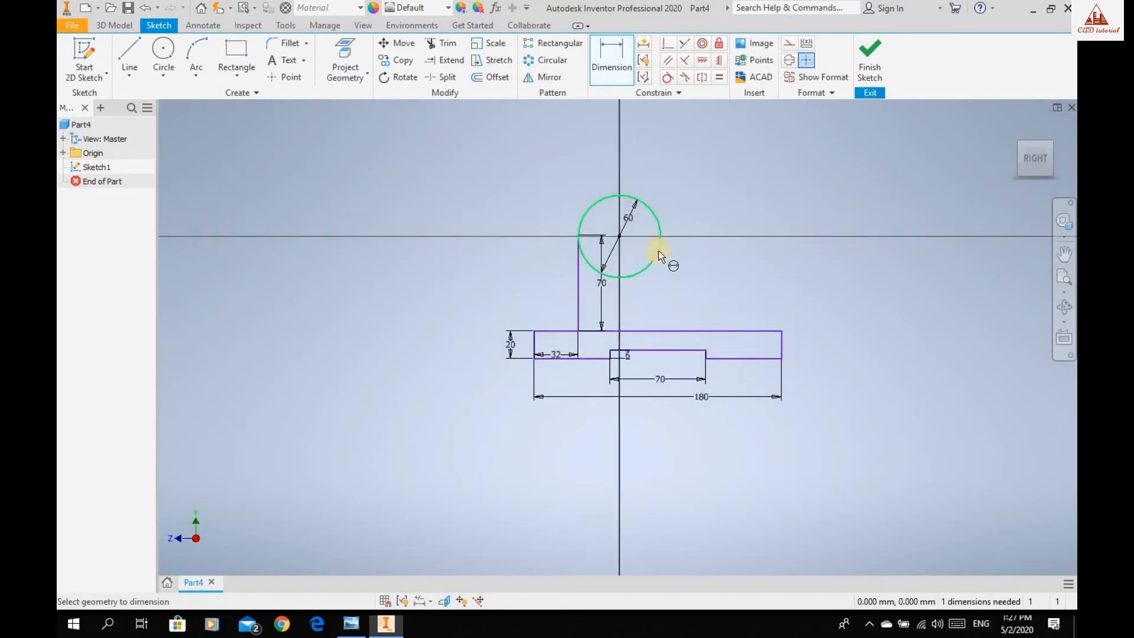
{"action": "scroll", "coordinate": [659, 251], "scroll_direction": "up", "scroll_amount": 5}
{"action": "scroll", "coordinate": [662, 250], "scroll_direction": "down", "scroll_amount": 5}
{"action": "scroll", "coordinate": [663, 253], "scroll_direction": "up", "scroll_amount": 2}
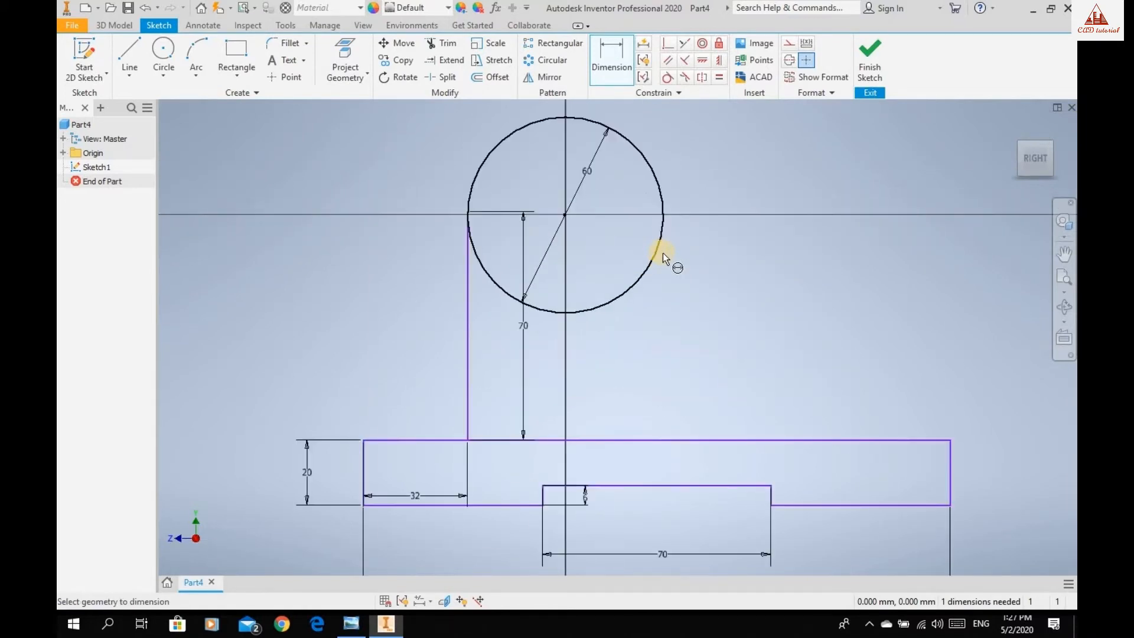
{"action": "left_click", "coordinate": [129, 57]}
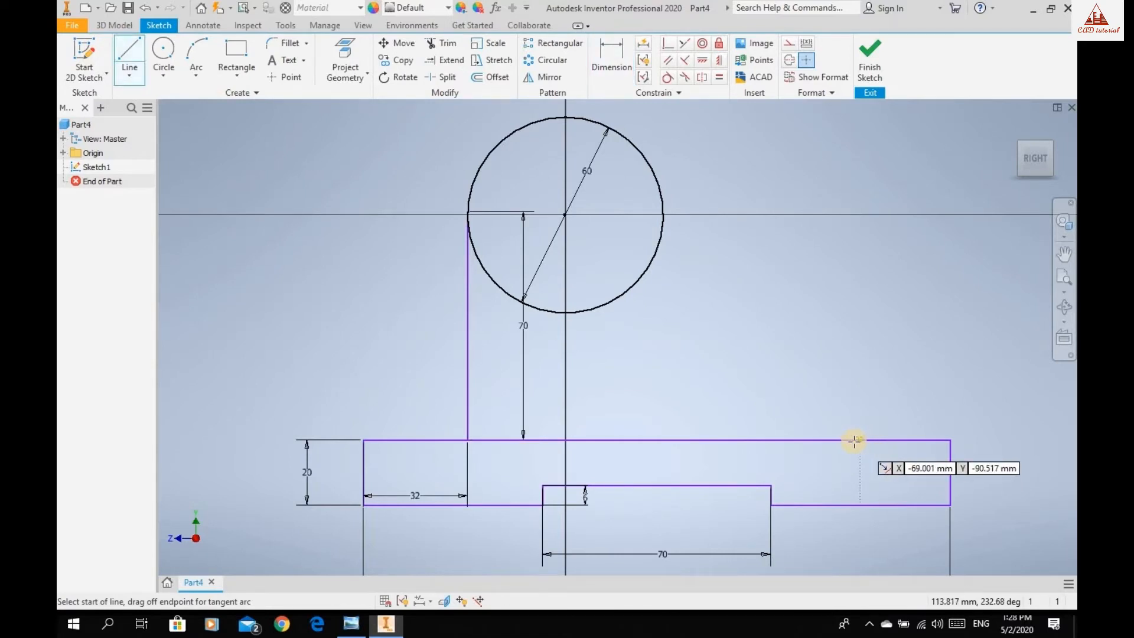
{"action": "left_click", "coordinate": [849, 440]}
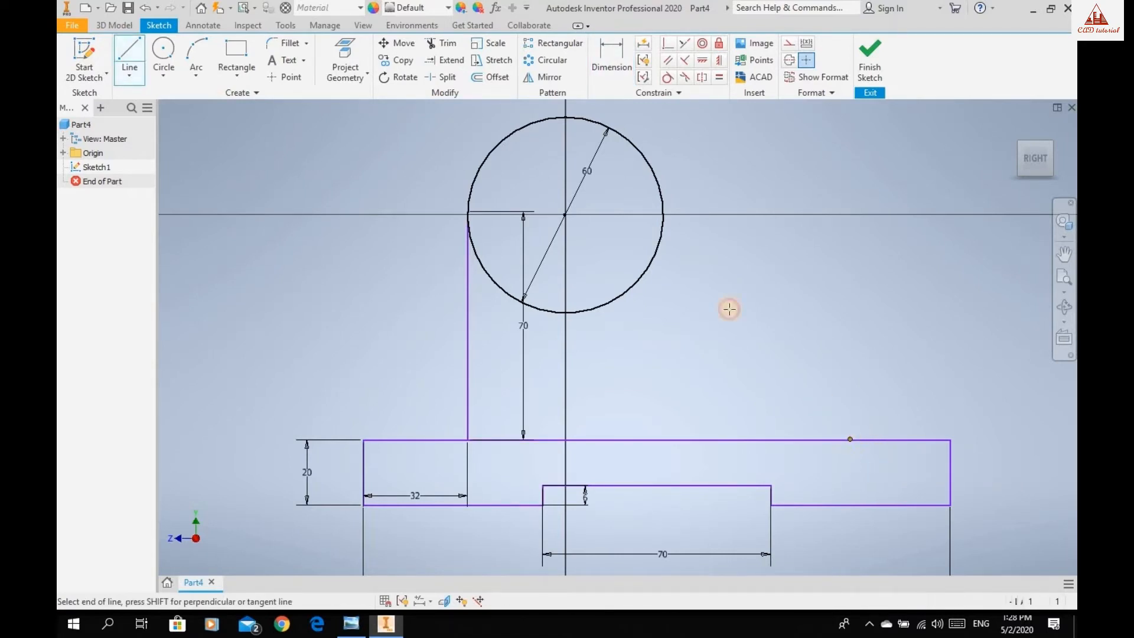
{"action": "left_click", "coordinate": [644, 155]}
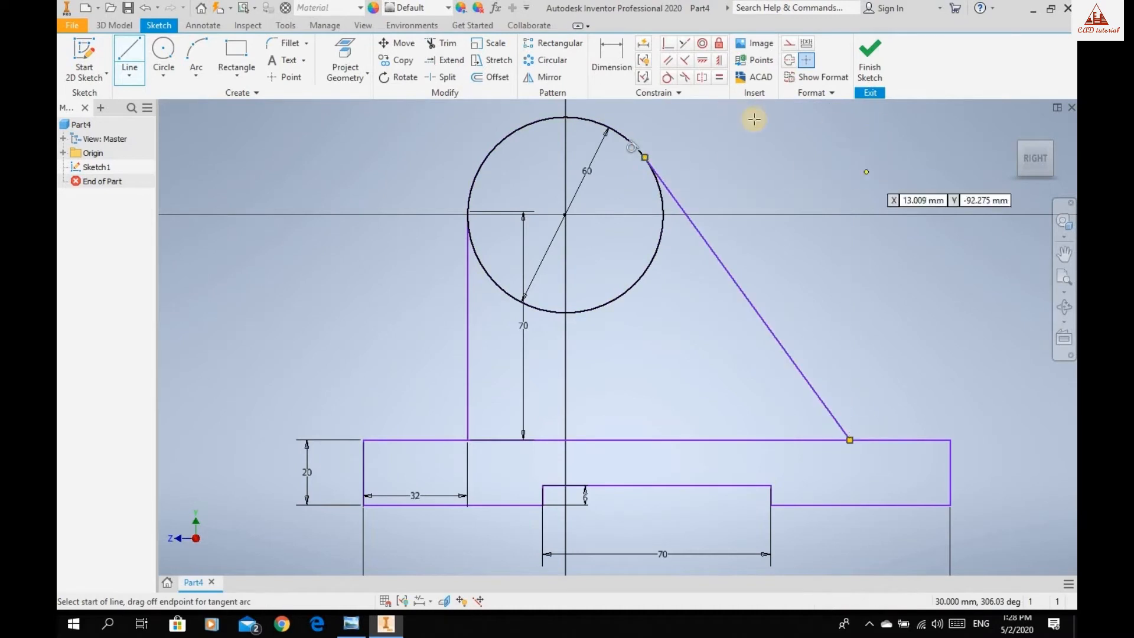
Dimension the base's top edge segment outside the slanted line and set it to 32 mm, consulting the reference drawing in Windows Photo Viewer.
{"action": "left_click", "coordinate": [611, 59]}
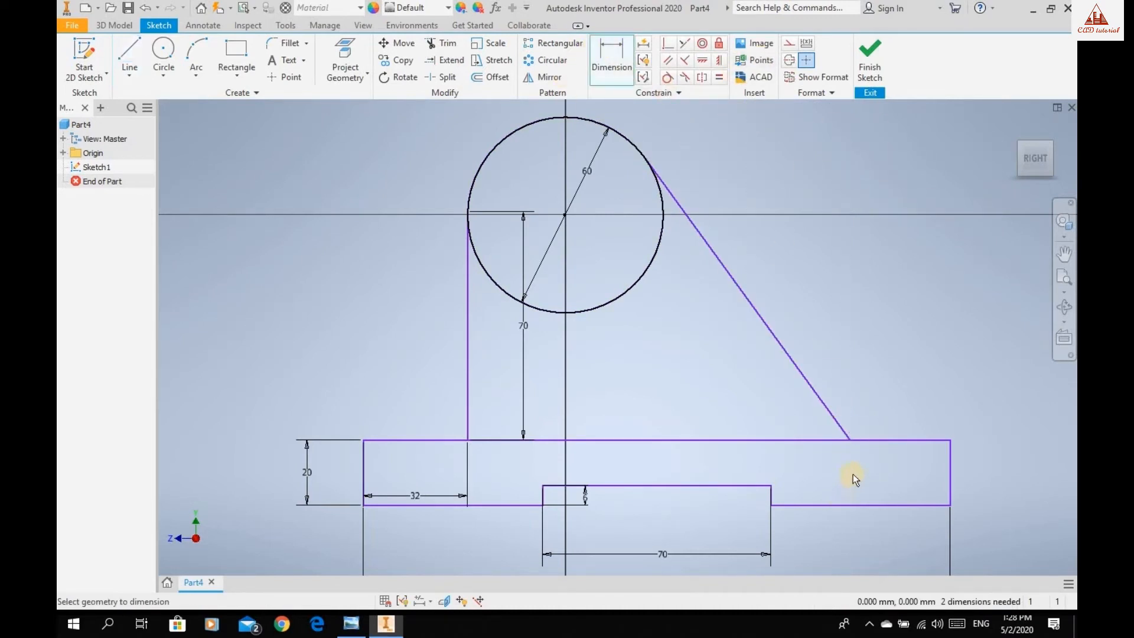
{"action": "left_click", "coordinate": [947, 440]}
{"action": "left_click", "coordinate": [915, 409]}
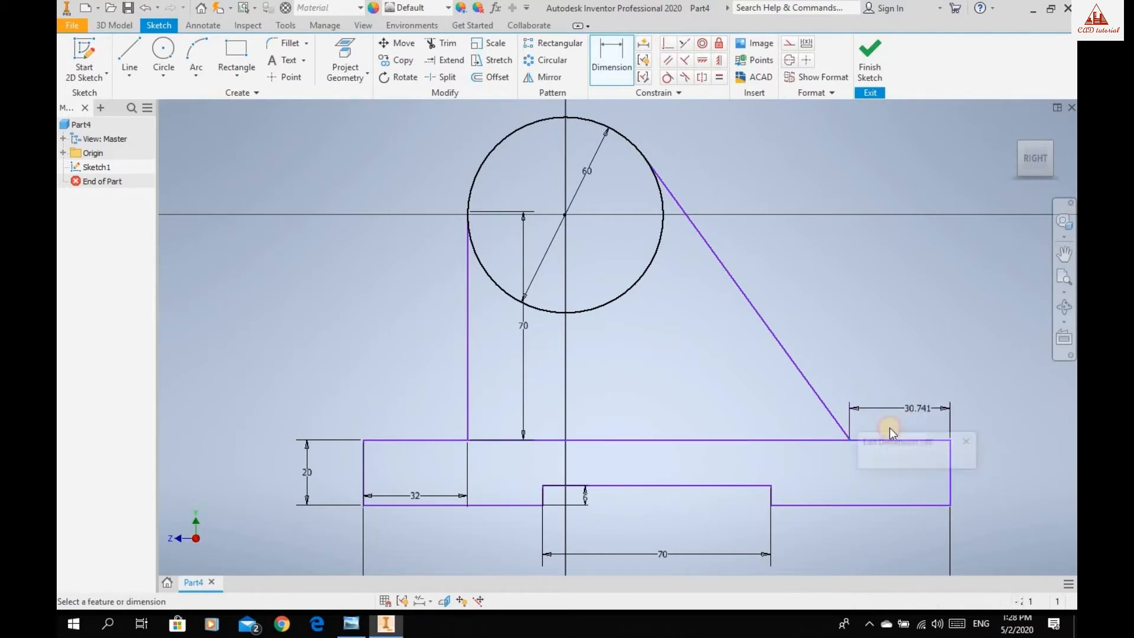
{"action": "left_click", "coordinate": [353, 623]}
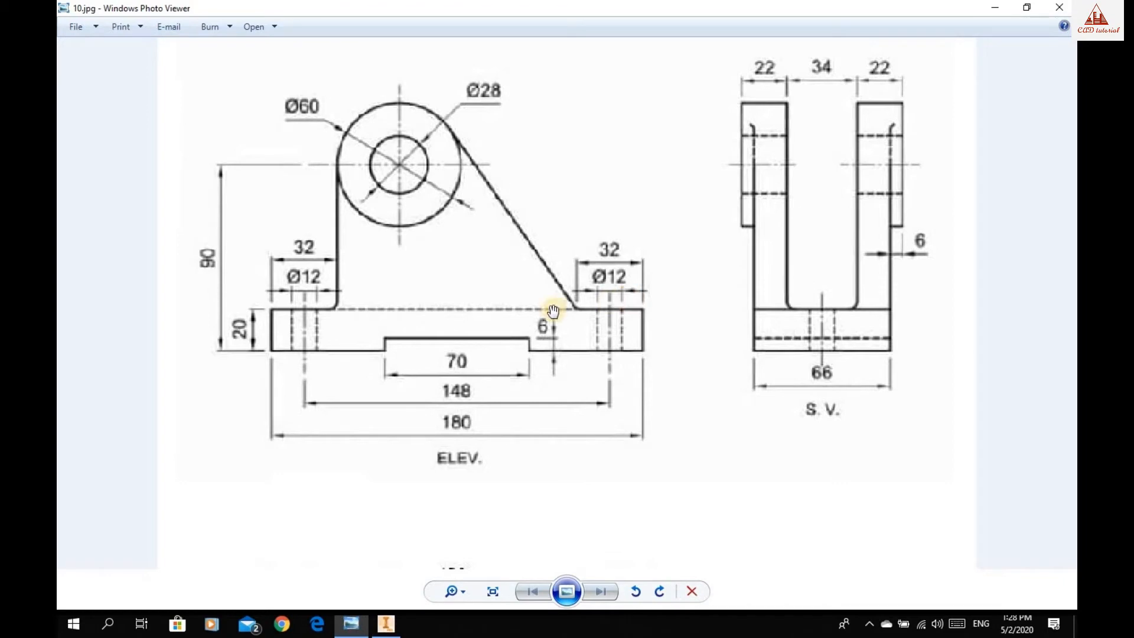
{"action": "left_click", "coordinate": [388, 626]}
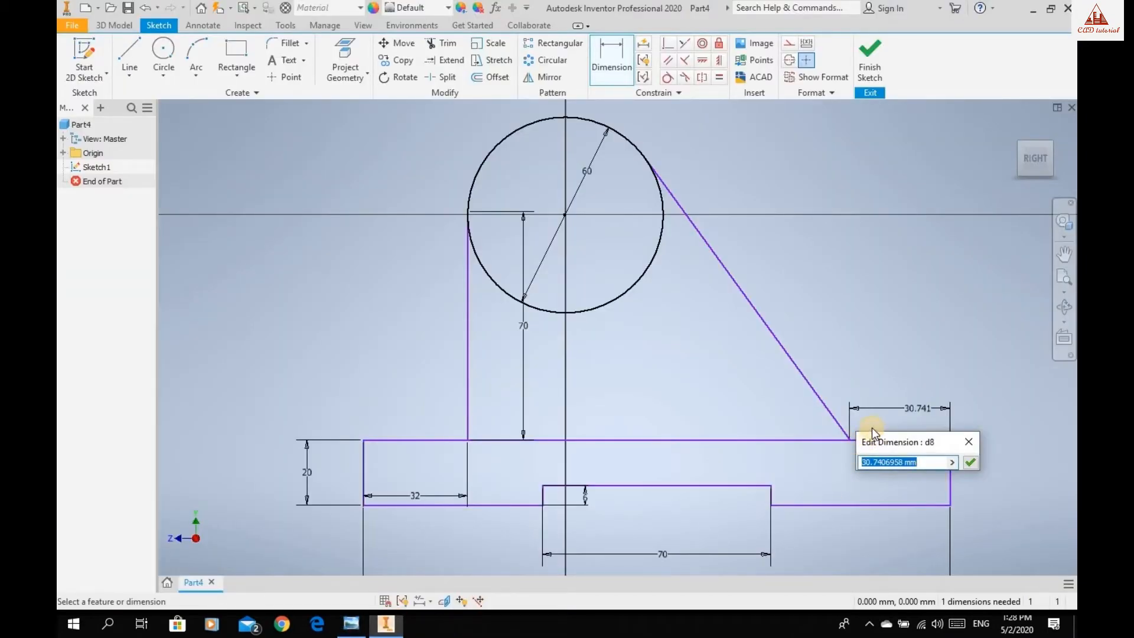
{"action": "type", "text": "32"}
{"action": "key", "text": "Return"}
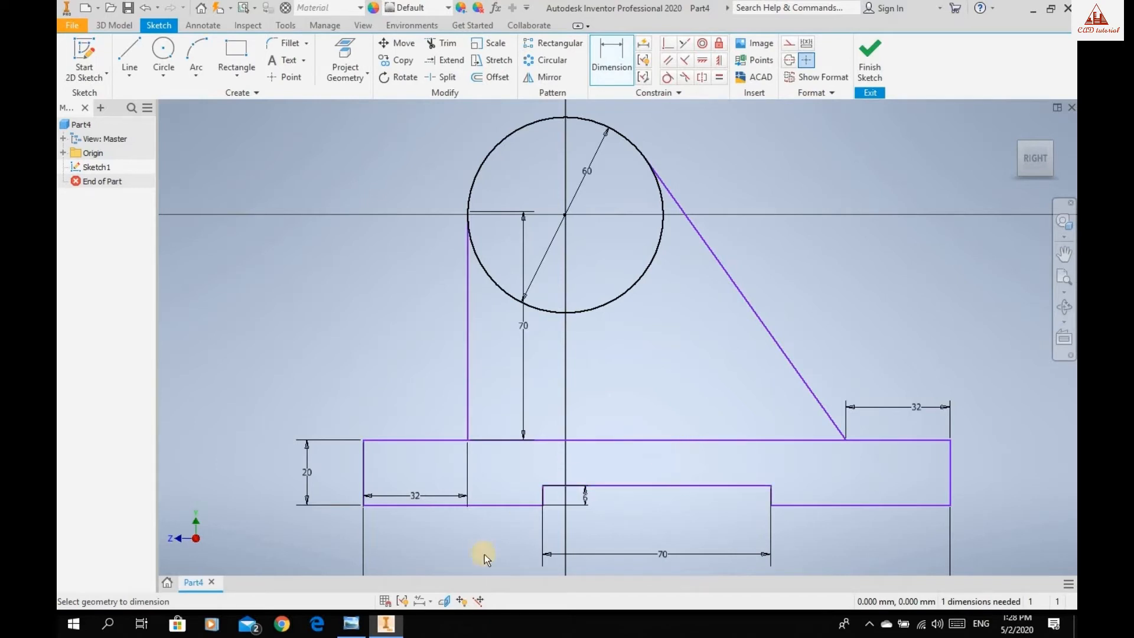
Check the profile against the reference drawing in Windows Photo Viewer, then finish the sketch and show it in an isometric view.
{"action": "left_click", "coordinate": [351, 625]}
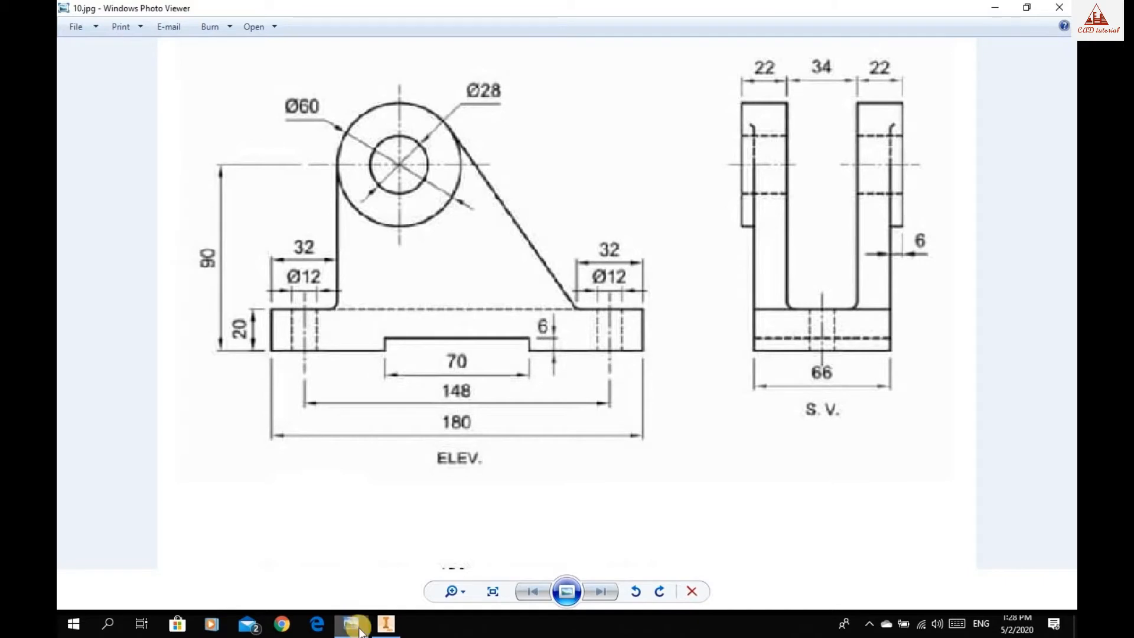
{"action": "left_click", "coordinate": [387, 624]}
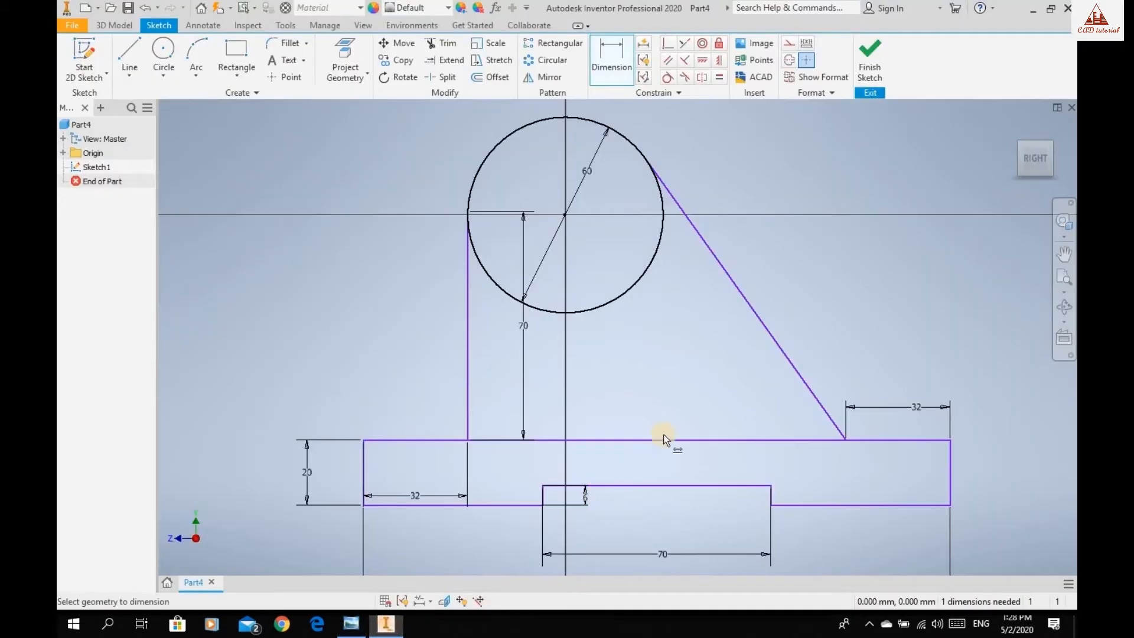
{"action": "left_click", "coordinate": [867, 53]}
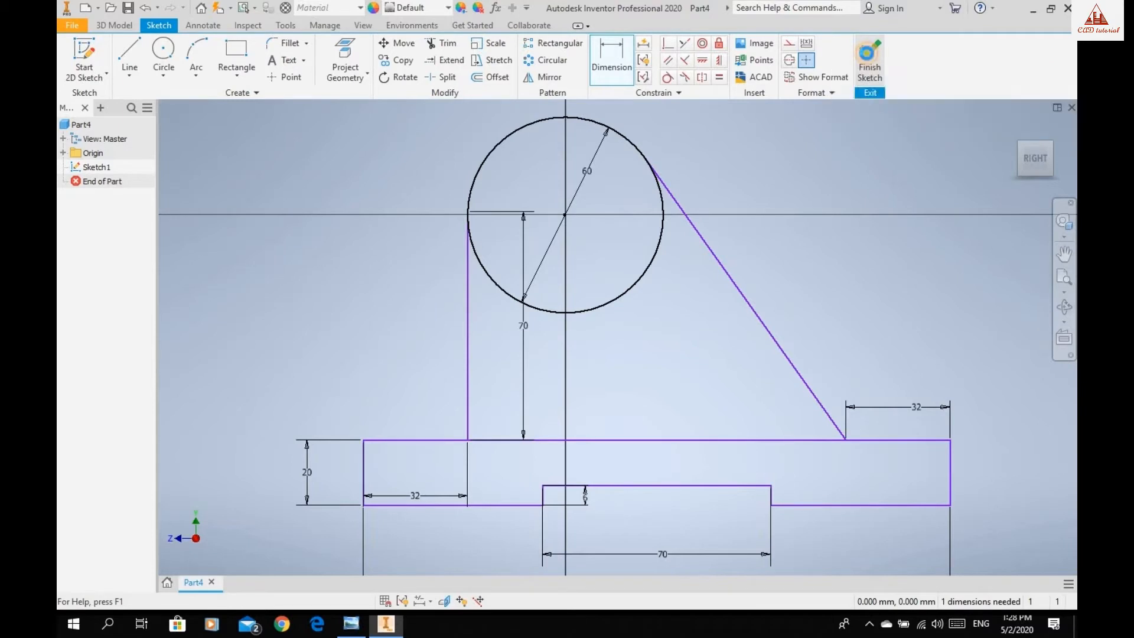
{"action": "scroll", "coordinate": [782, 261], "scroll_direction": "down", "scroll_amount": 11}
{"action": "middle_click_drag", "start_coordinate": [782, 261], "coordinate": [596, 214]}
{"action": "scroll", "coordinate": [596, 214], "scroll_direction": "up", "scroll_amount": 1}
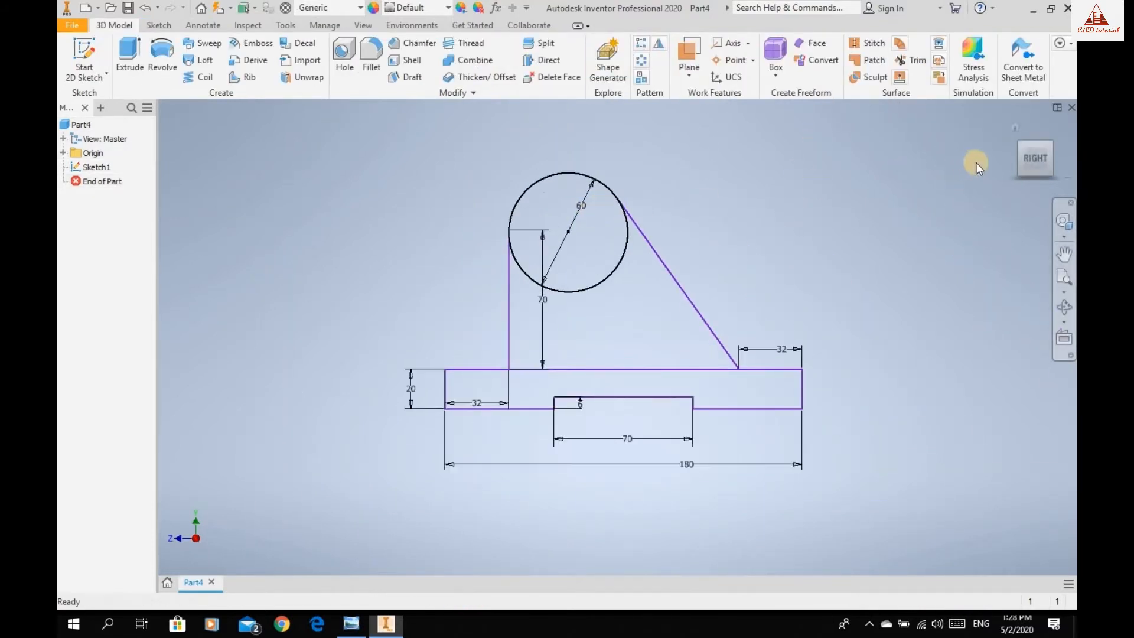
{"action": "left_click", "coordinate": [1019, 147]}
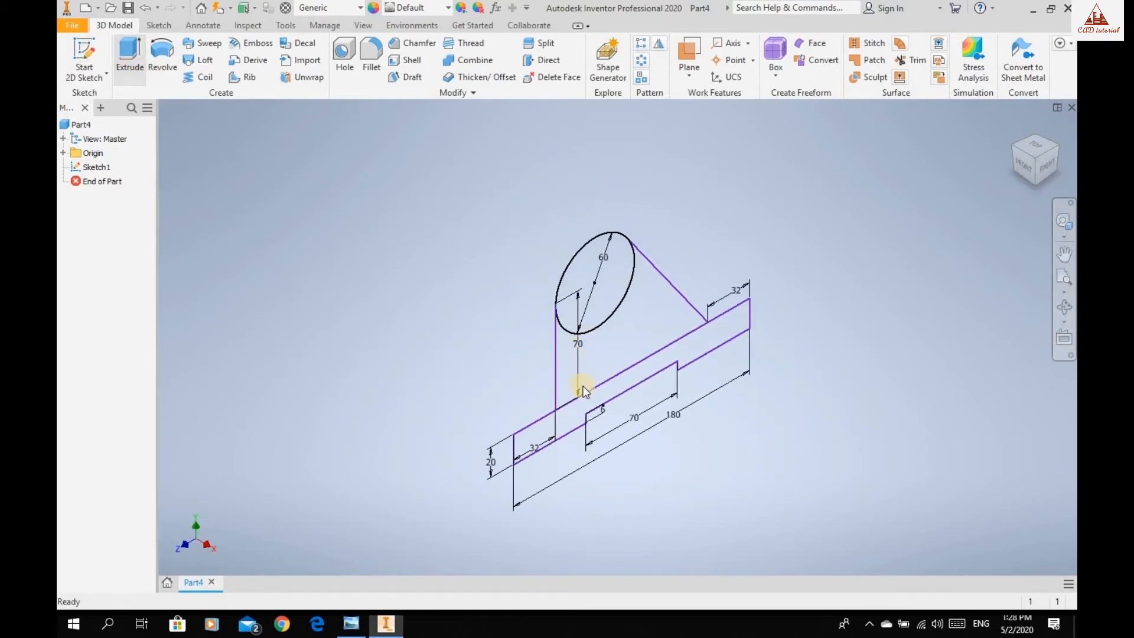
Extrude the notched base profile symmetrically by 66 mm, taking the width from the reference drawing in Windows Photo Viewer.
{"action": "key", "text": "e"}
{"action": "left_click", "coordinate": [282, 154]}
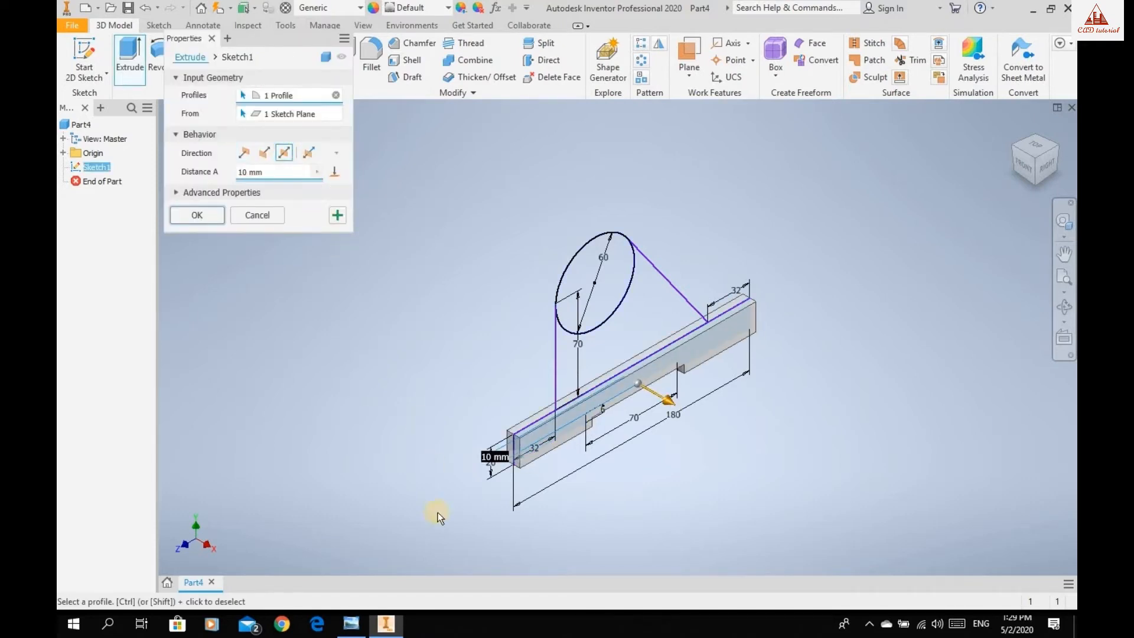
{"action": "left_click", "coordinate": [353, 626]}
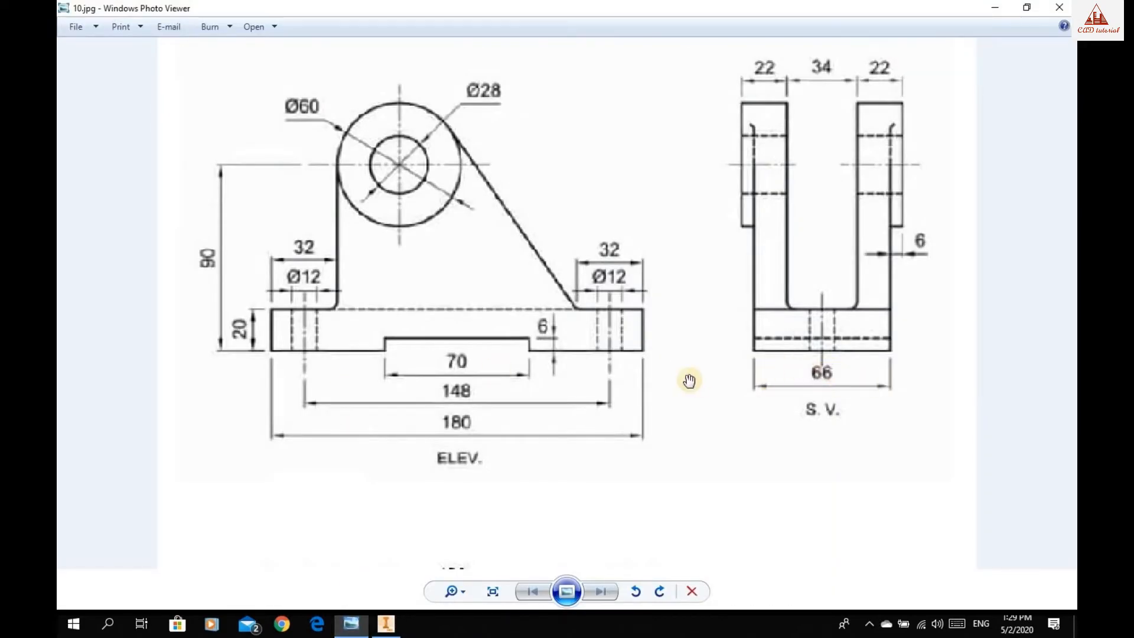
{"action": "left_click", "coordinate": [388, 625]}
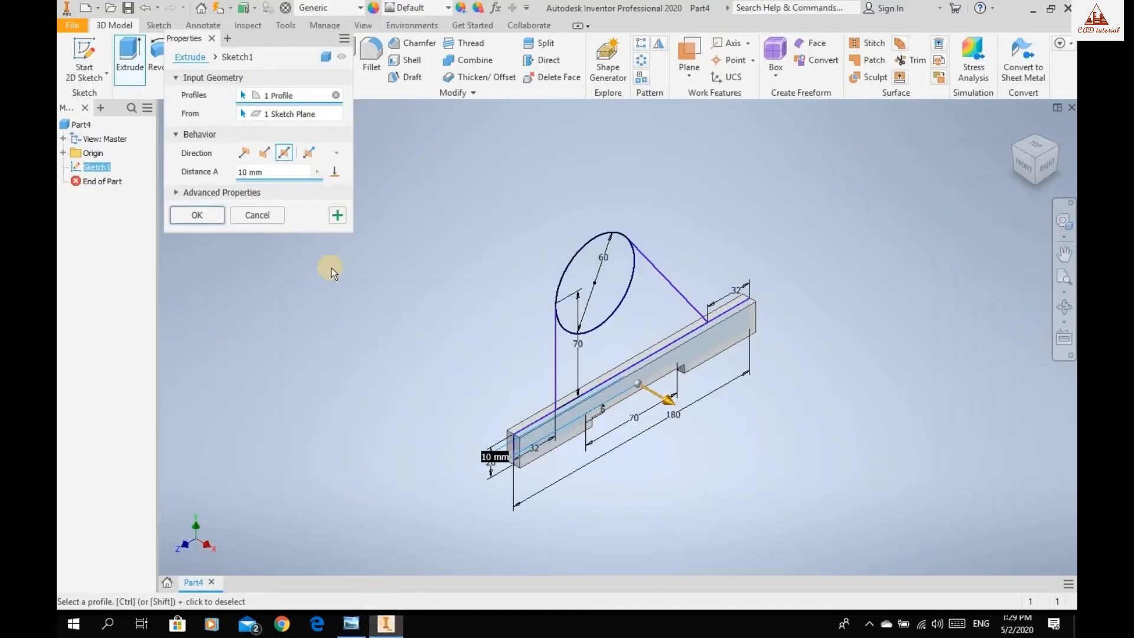
{"action": "left_click_drag", "start_coordinate": [294, 173], "coordinate": [217, 183]}
{"action": "type", "text": "66"}
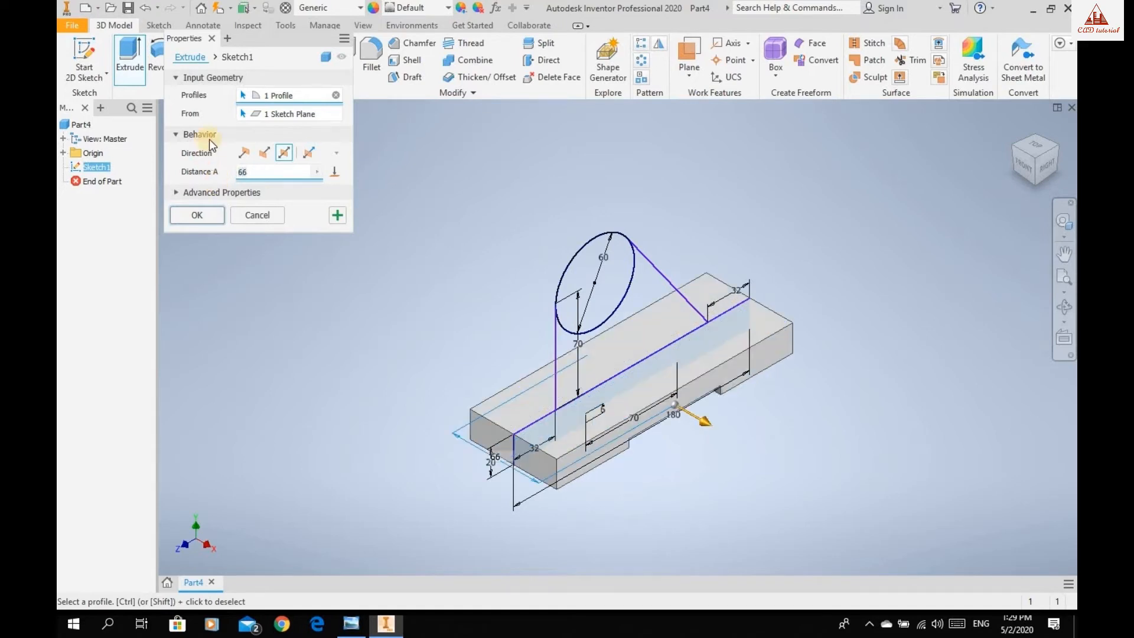
{"action": "left_click", "coordinate": [199, 214]}
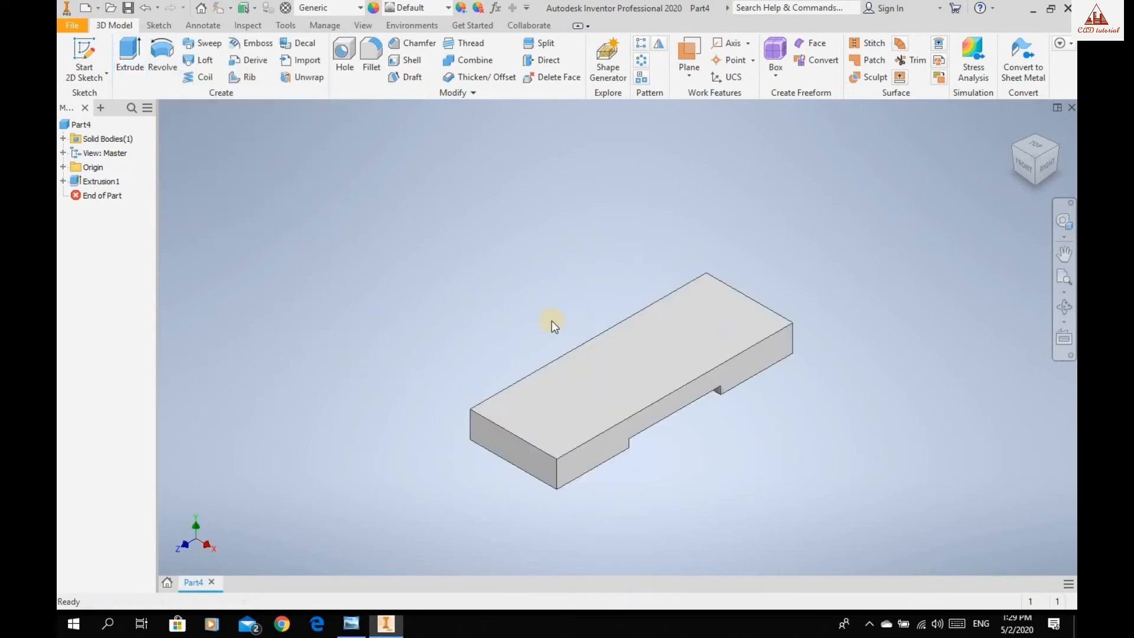
Share the base extrusion's sketch and extrude its circle symmetrically by 78 mm with Join, consulting the reference drawing in Windows Photo Viewer.
{"action": "left_click", "coordinate": [603, 449]}
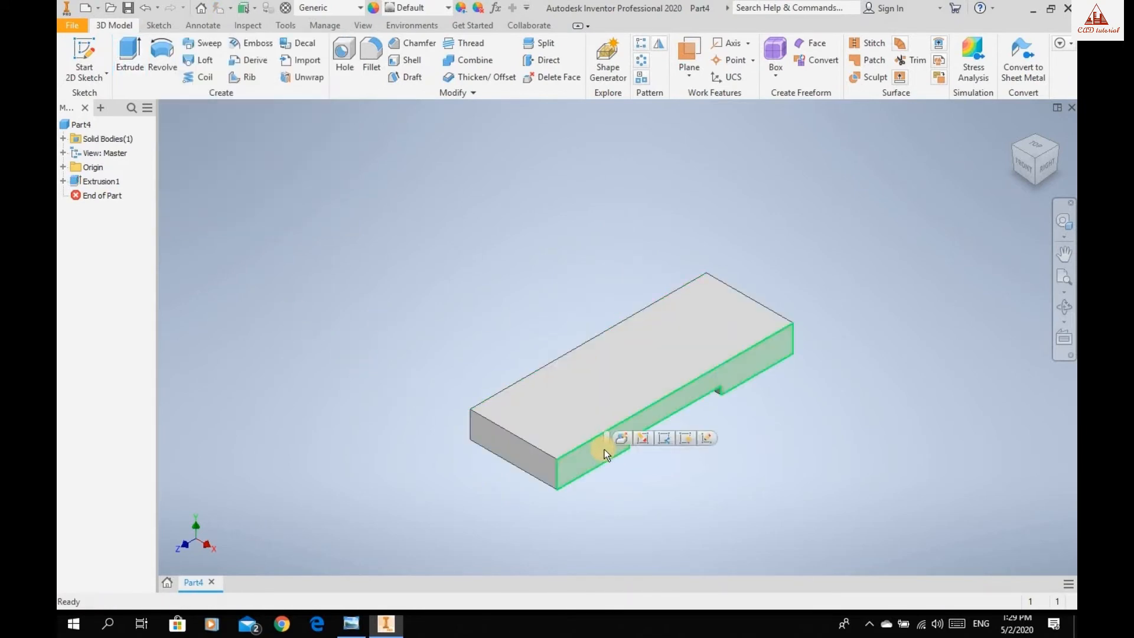
{"action": "left_click", "coordinate": [665, 439]}
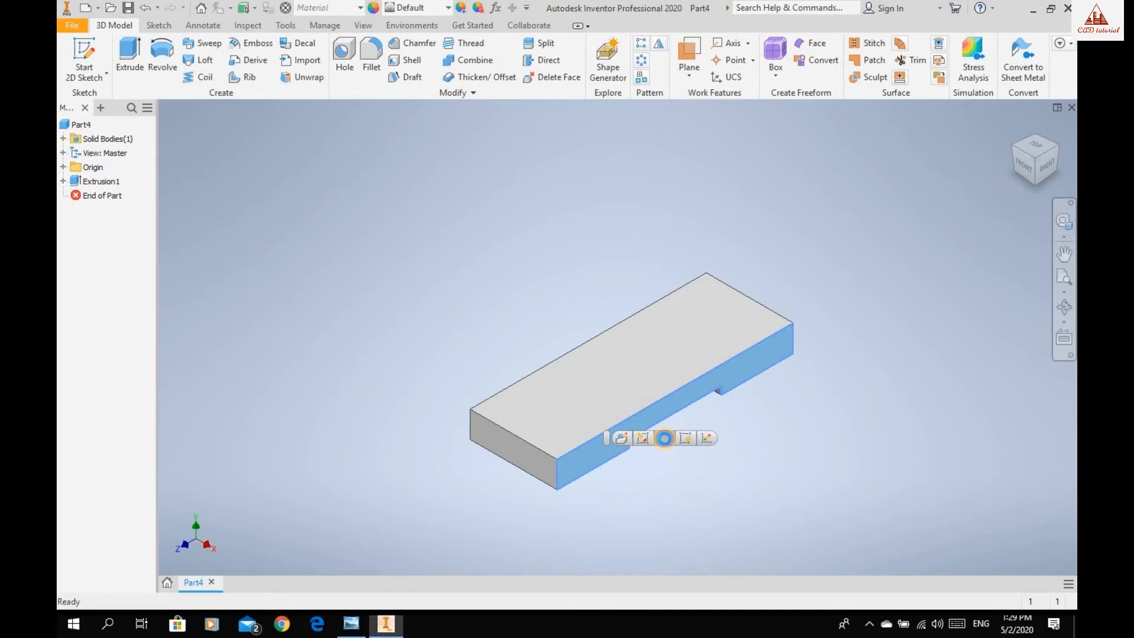
{"action": "left_click", "coordinate": [129, 56]}
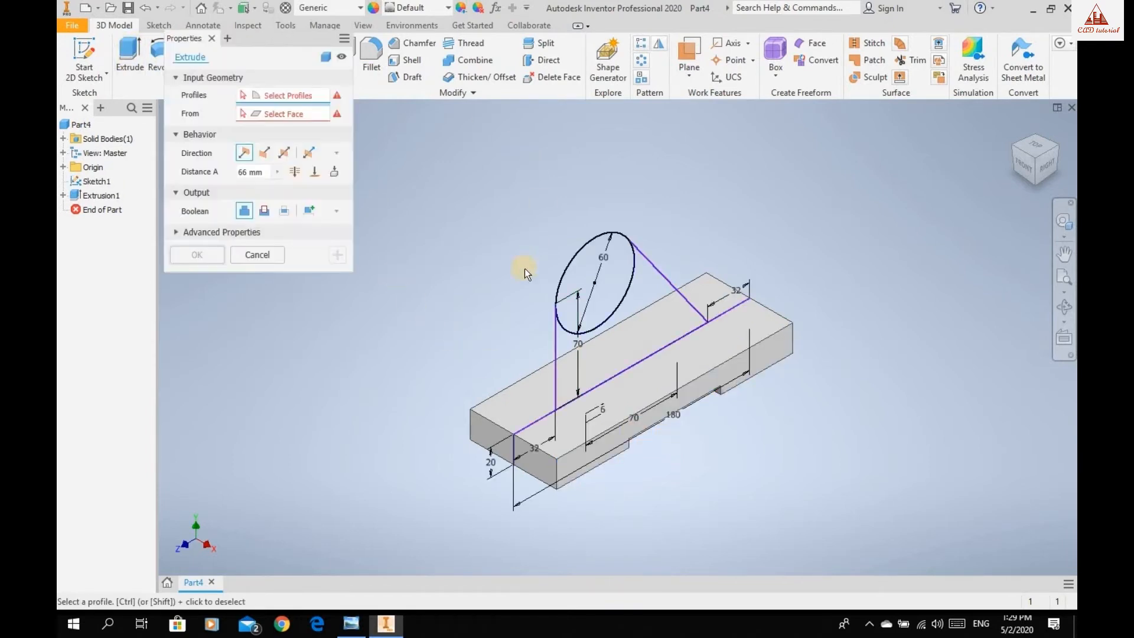
{"action": "left_click", "coordinate": [571, 279]}
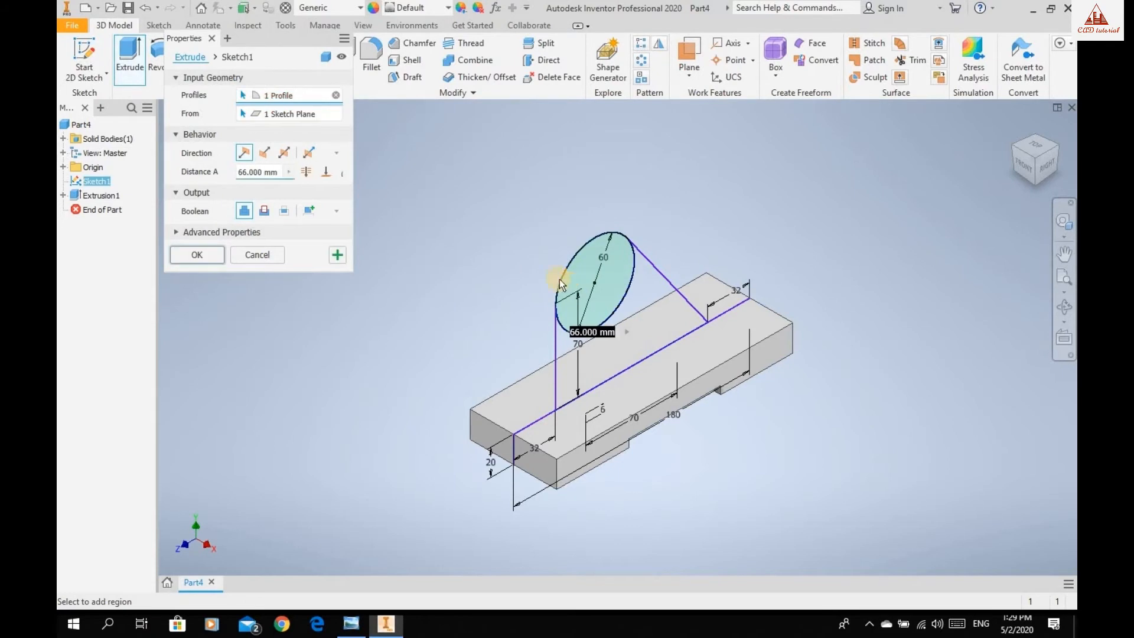
{"action": "left_click", "coordinate": [283, 155]}
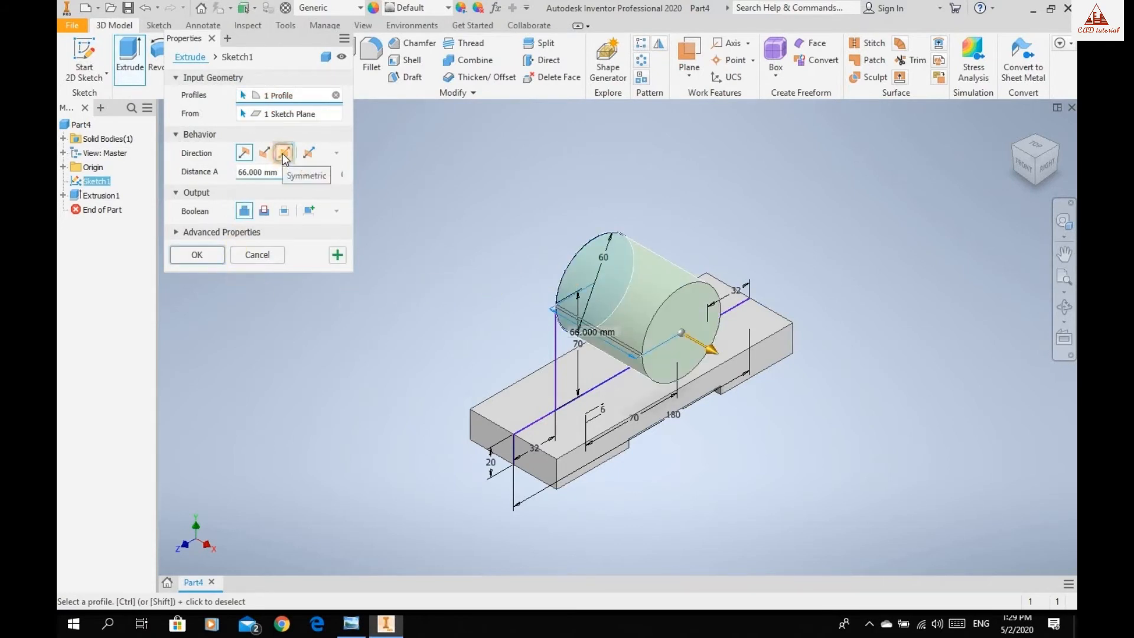
{"action": "left_click", "coordinate": [352, 623]}
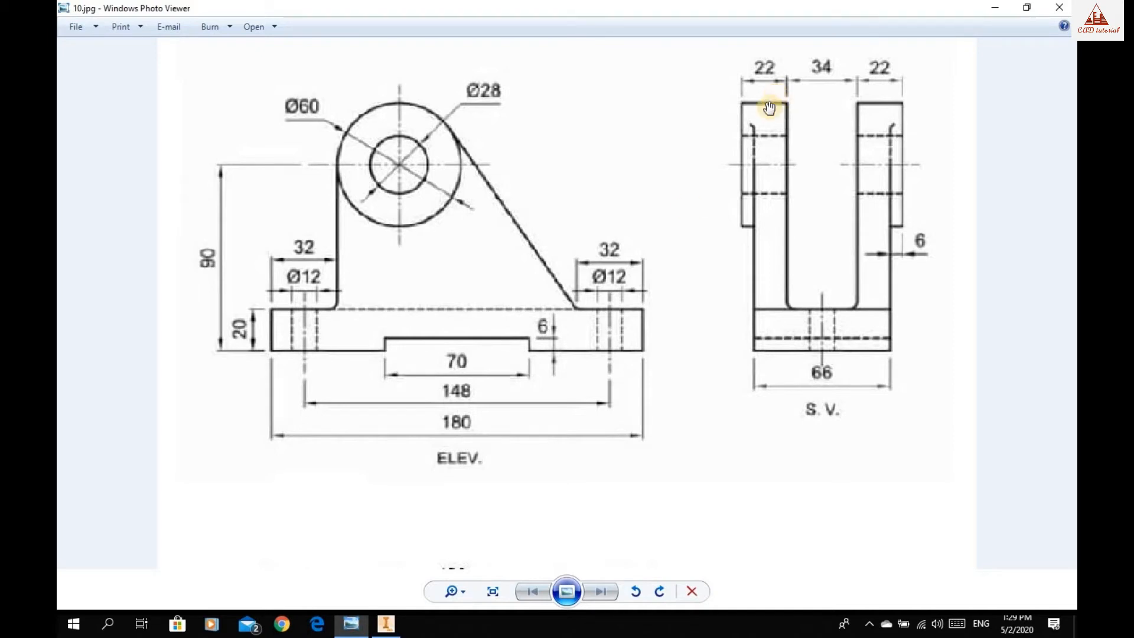
{"action": "left_click", "coordinate": [390, 622]}
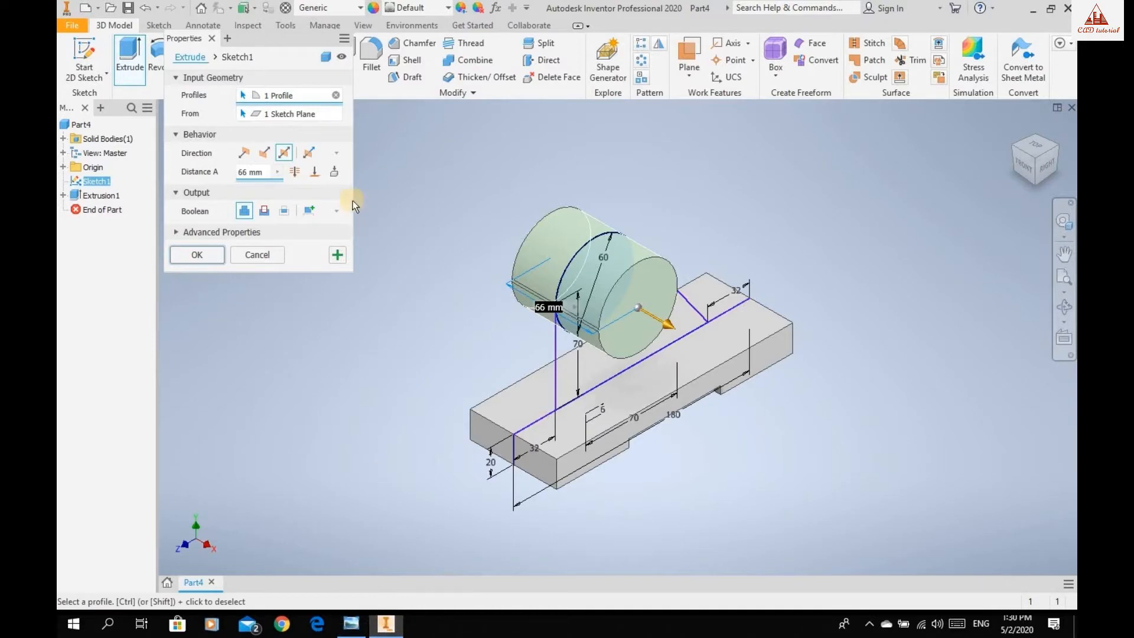
{"action": "left_click", "coordinate": [263, 171]}
{"action": "type", "text": "78"}
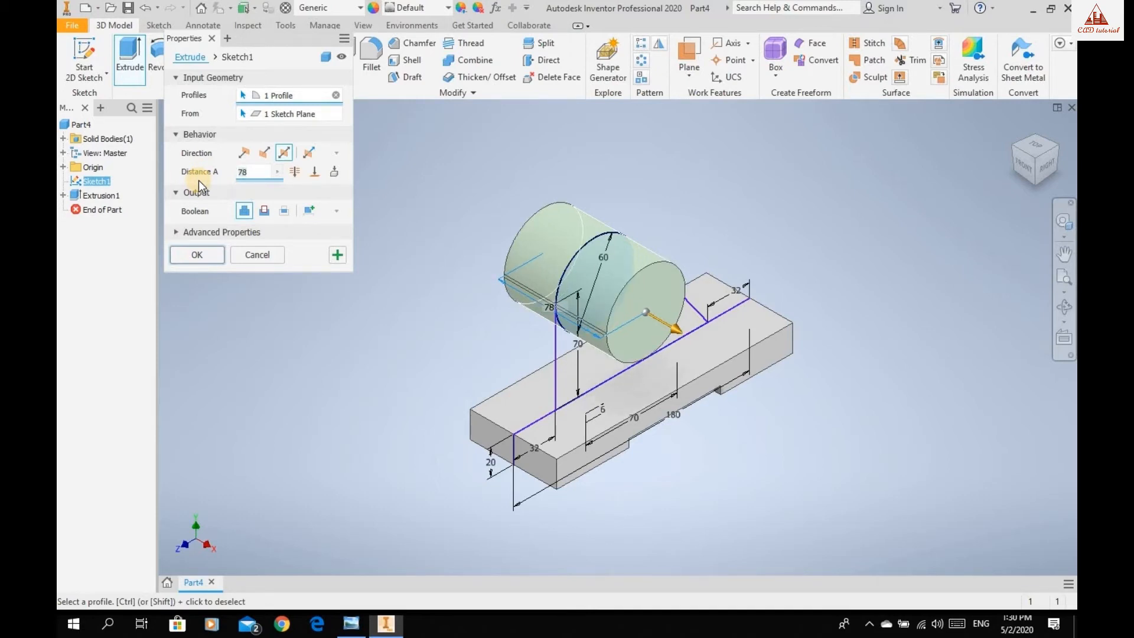
{"action": "left_click", "coordinate": [204, 255]}
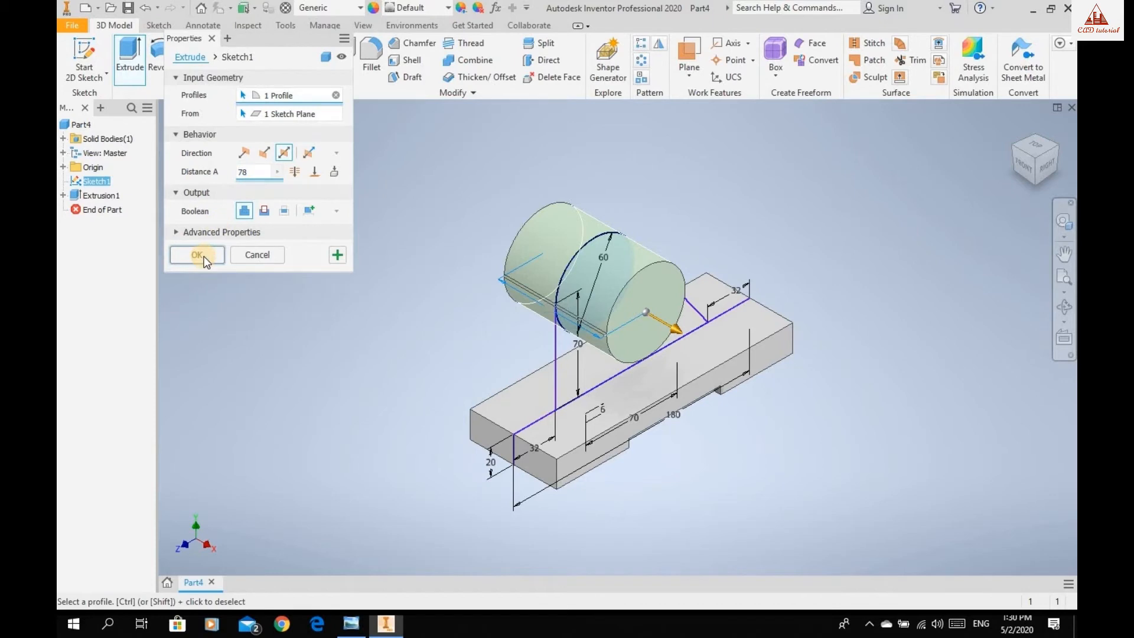
Extrude the upright region between the circle and the base symmetrically by 66 mm with Join, consulting the reference drawing in Windows Photo Viewer.
{"action": "left_click", "coordinate": [146, 51]}
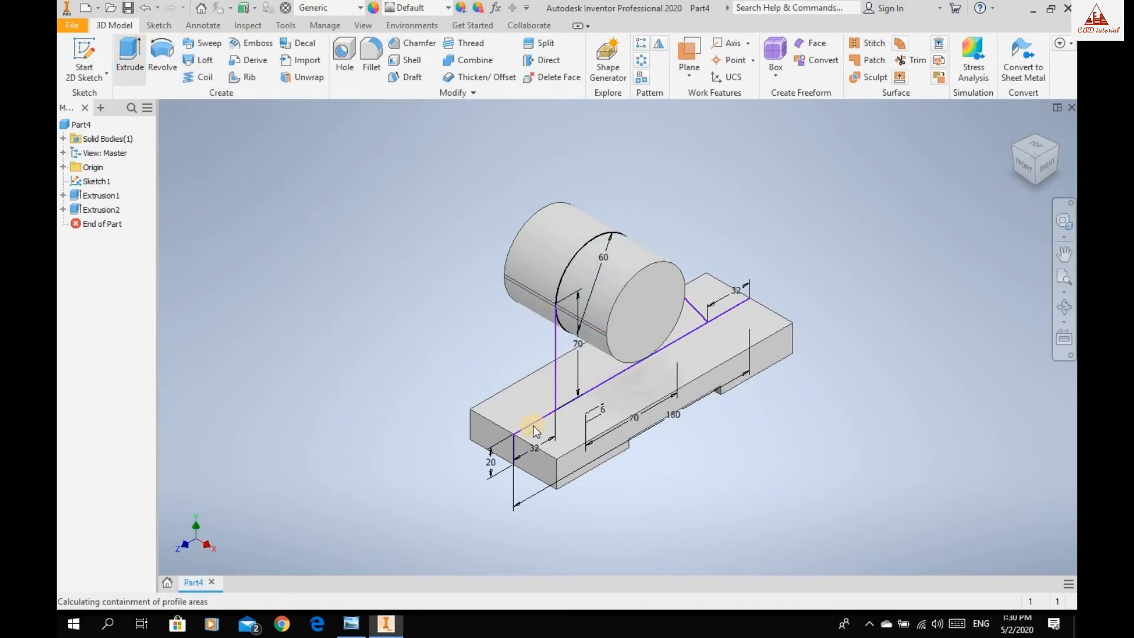
{"action": "left_click", "coordinate": [598, 372]}
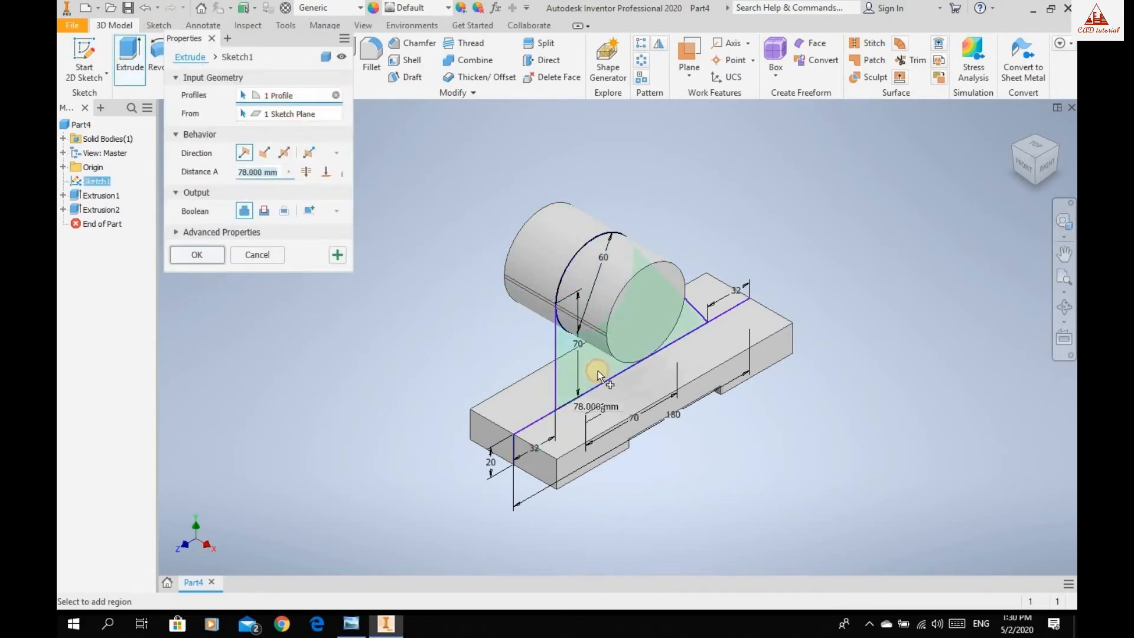
{"action": "left_click", "coordinate": [281, 155]}
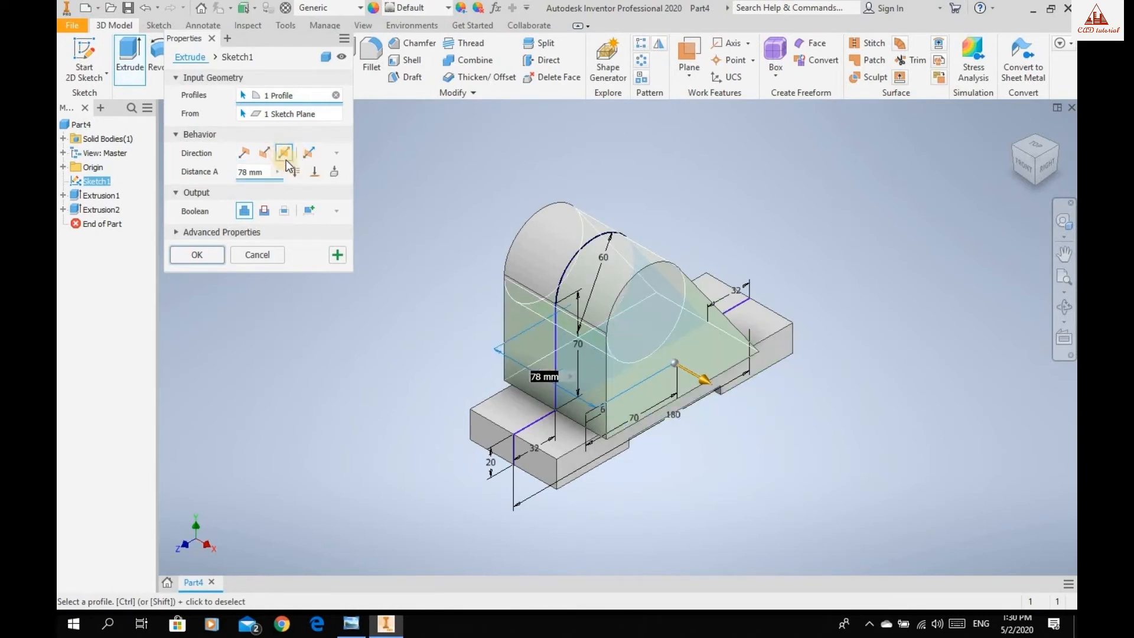
{"action": "left_click", "coordinate": [350, 625]}
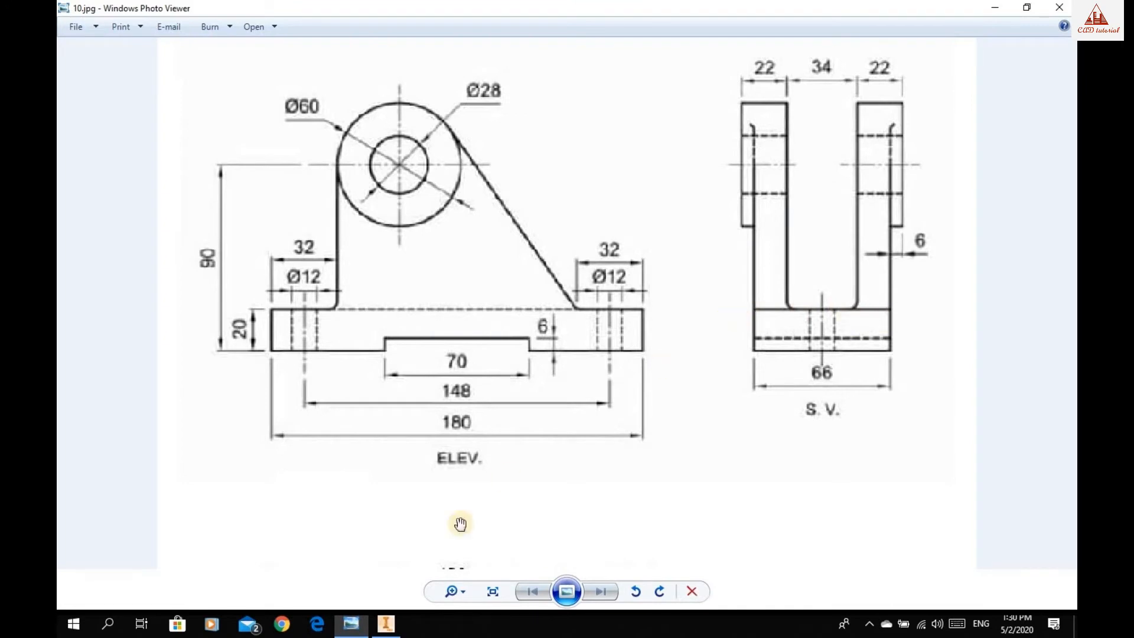
{"action": "left_click", "coordinate": [386, 624]}
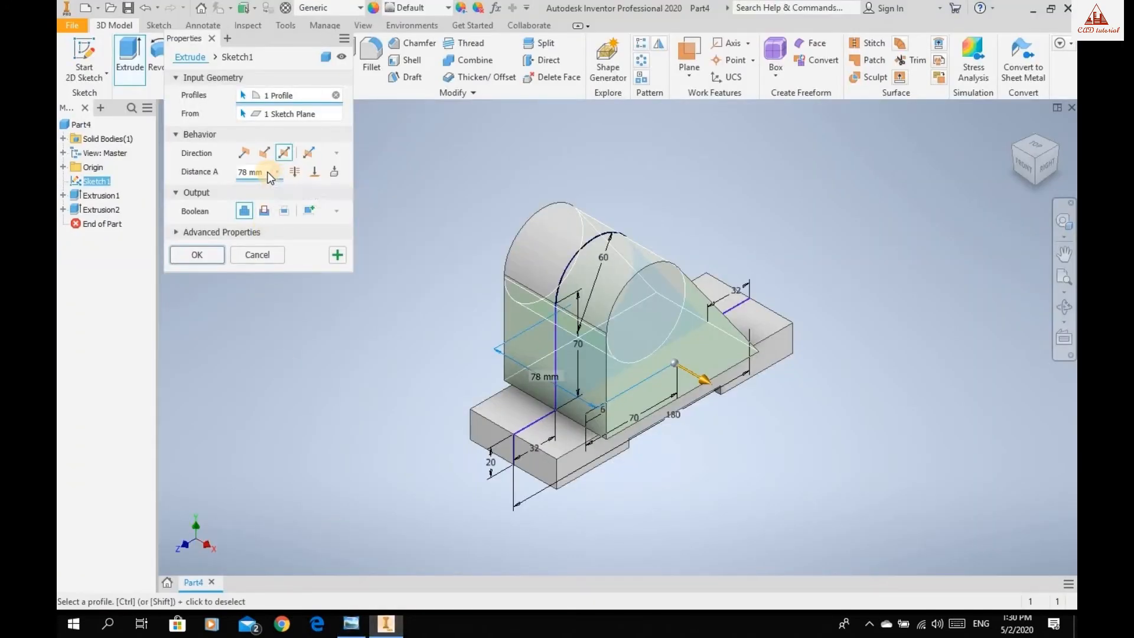
{"action": "left_click_drag", "start_coordinate": [263, 172], "coordinate": [190, 172]}
{"action": "type", "text": "66"}
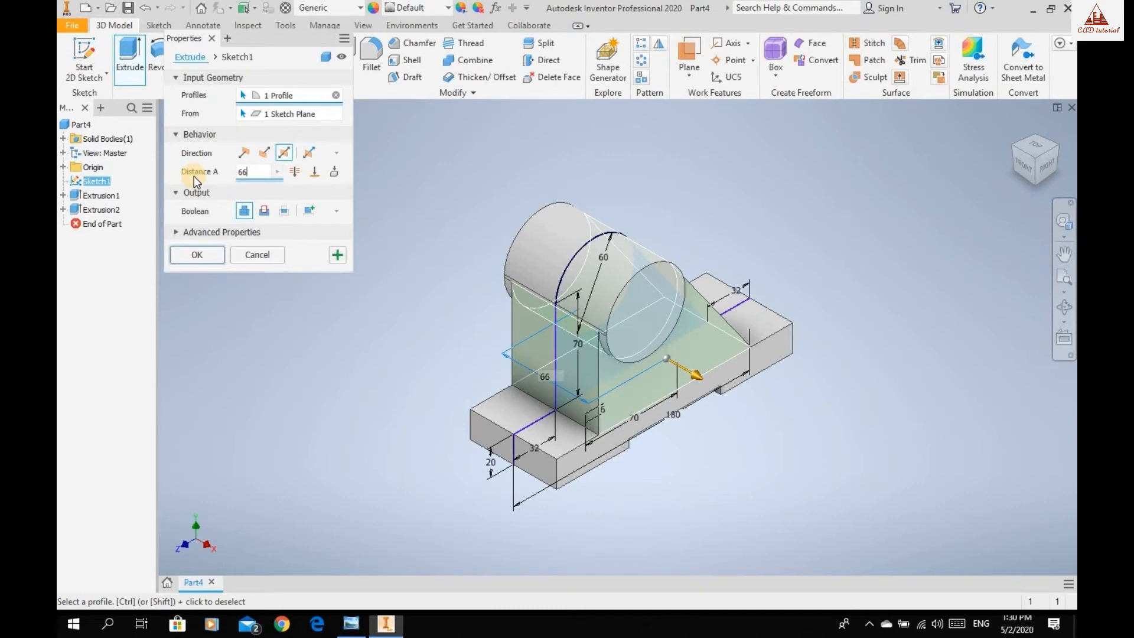
{"action": "left_click", "coordinate": [196, 255]}
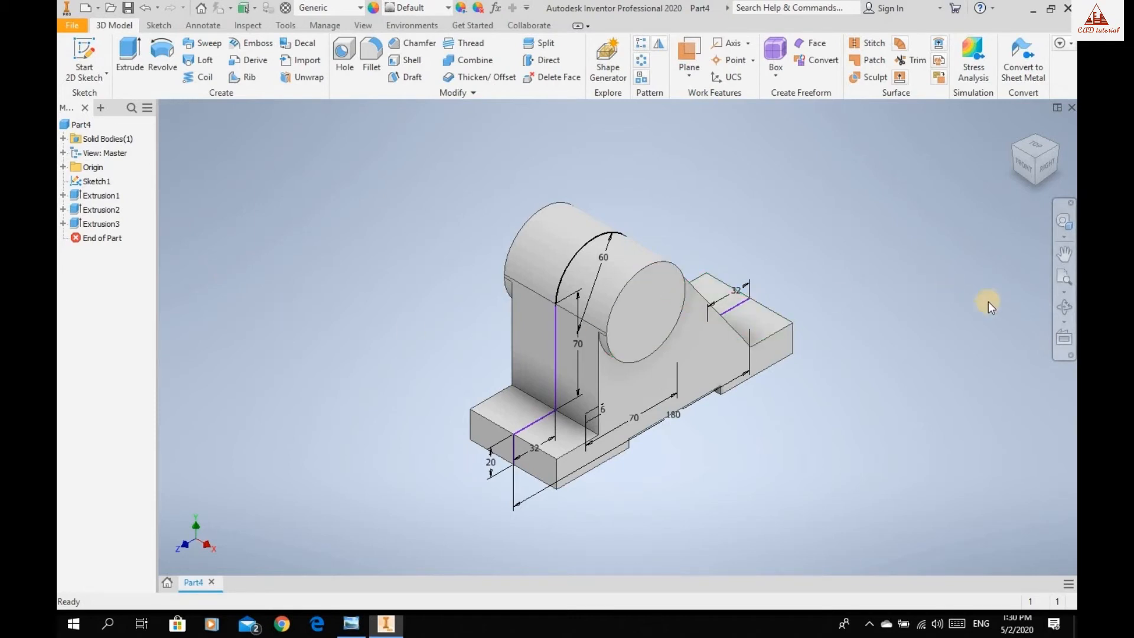
Cut the shared sketch's circle symmetrically by 34 mm through the boss, taking the gap width from the reference drawing in Windows Photo Viewer.
{"action": "left_click", "coordinate": [1061, 307]}
{"action": "mouse_move", "coordinate": [607, 367]}
{"action": "left_mouse_down"}
{"action": "mouse_move", "coordinate": [612, 321]}
{"action": "mouse_move", "coordinate": [667, 336]}
{"action": "mouse_move", "coordinate": [651, 329]}
{"action": "mouse_move", "coordinate": [600, 355]}
{"action": "mouse_move", "coordinate": [638, 375]}
{"action": "mouse_move", "coordinate": [643, 391]}
{"action": "mouse_move", "coordinate": [623, 395]}
{"action": "mouse_move", "coordinate": [615, 381]}
{"action": "mouse_move", "coordinate": [625, 375]}
{"action": "left_mouse_up"}
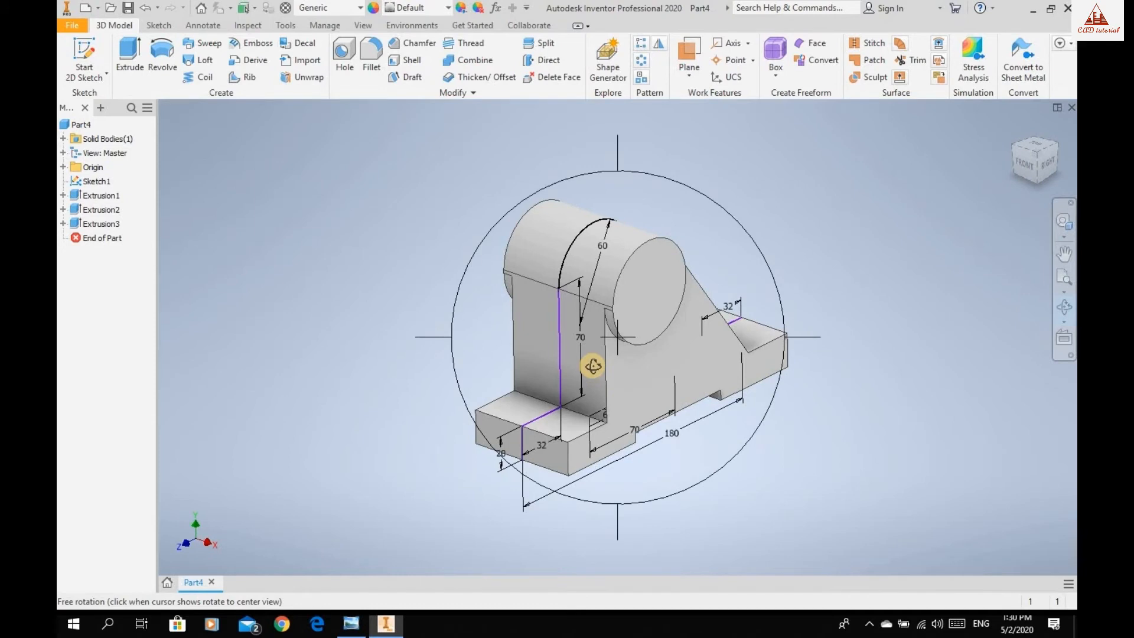
{"action": "key", "text": "Escape"}
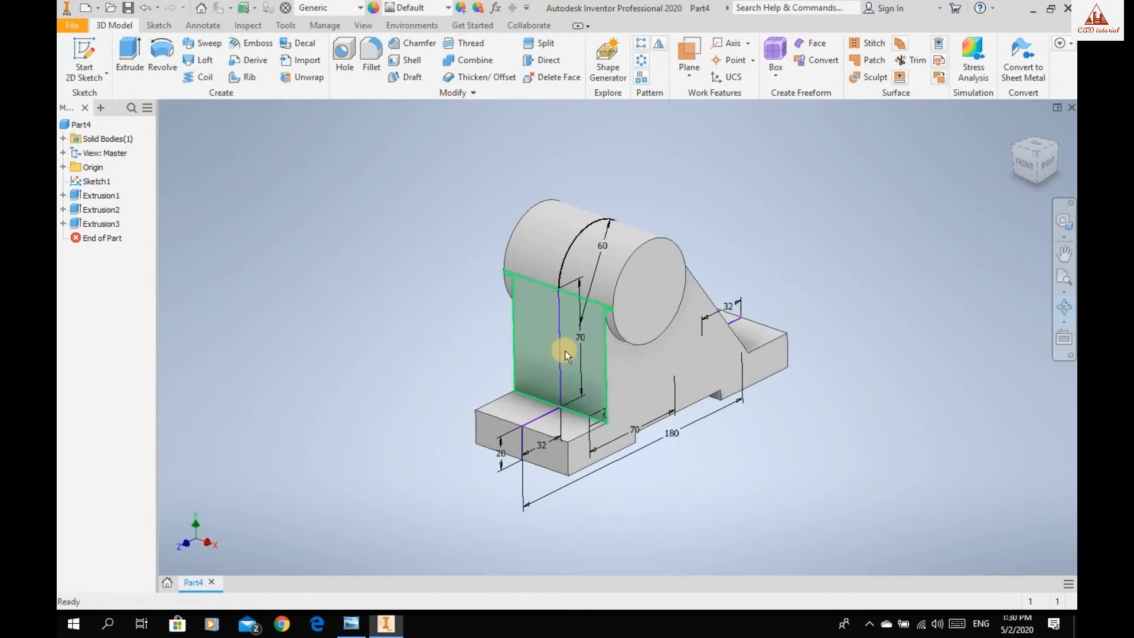
{"action": "left_click", "coordinate": [138, 47]}
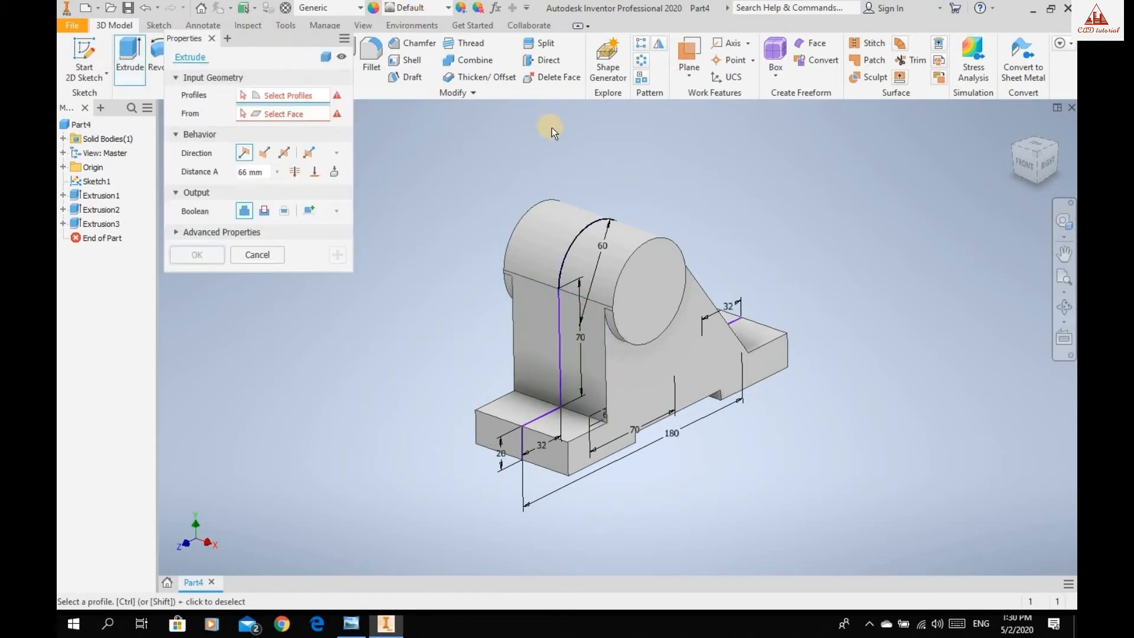
{"action": "left_click", "coordinate": [584, 245]}
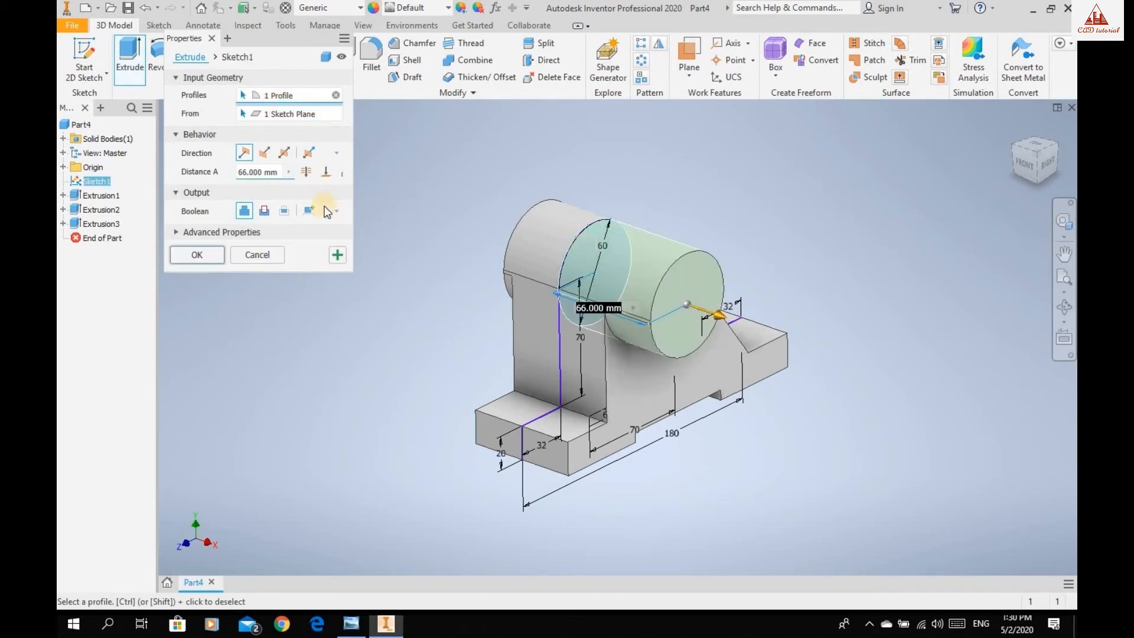
{"action": "left_click", "coordinate": [284, 153]}
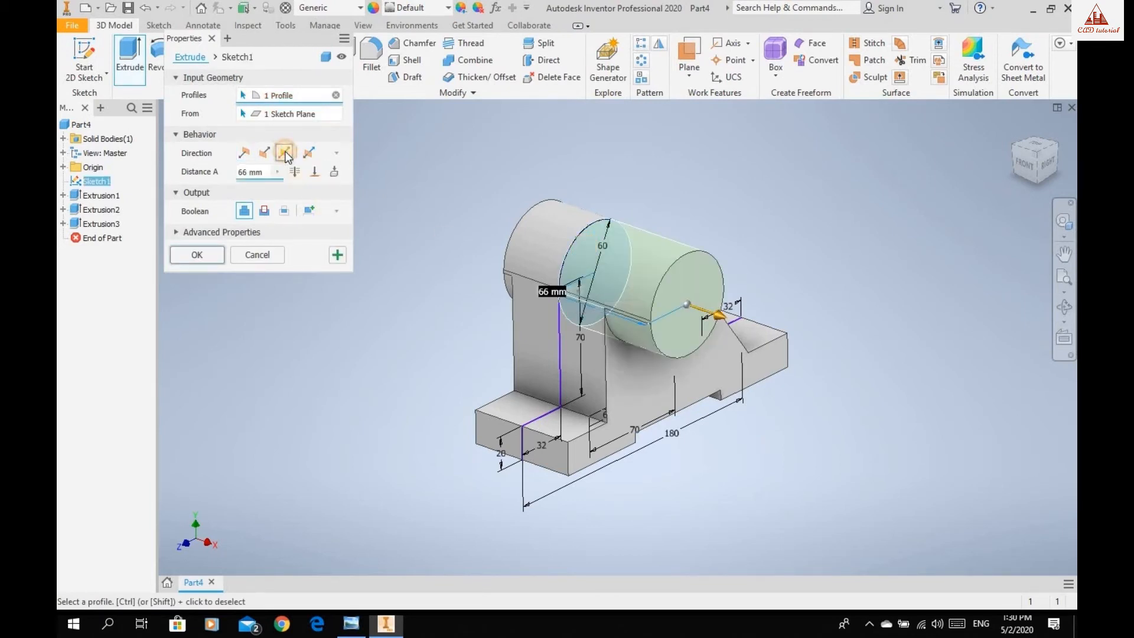
{"action": "left_click", "coordinate": [264, 210]}
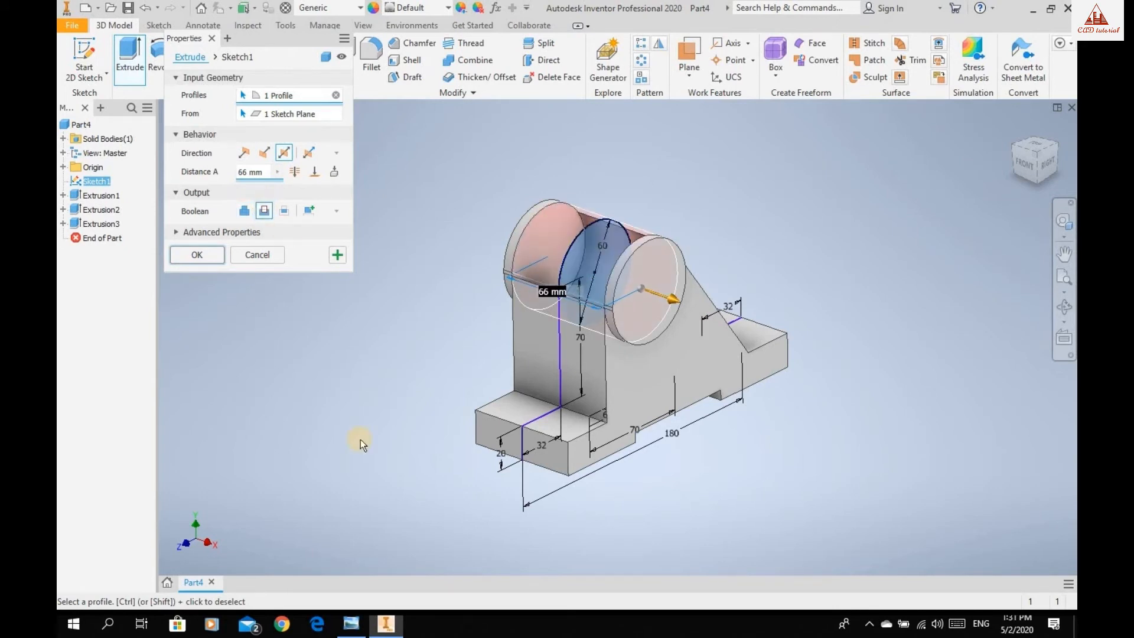
{"action": "left_click", "coordinate": [353, 623]}
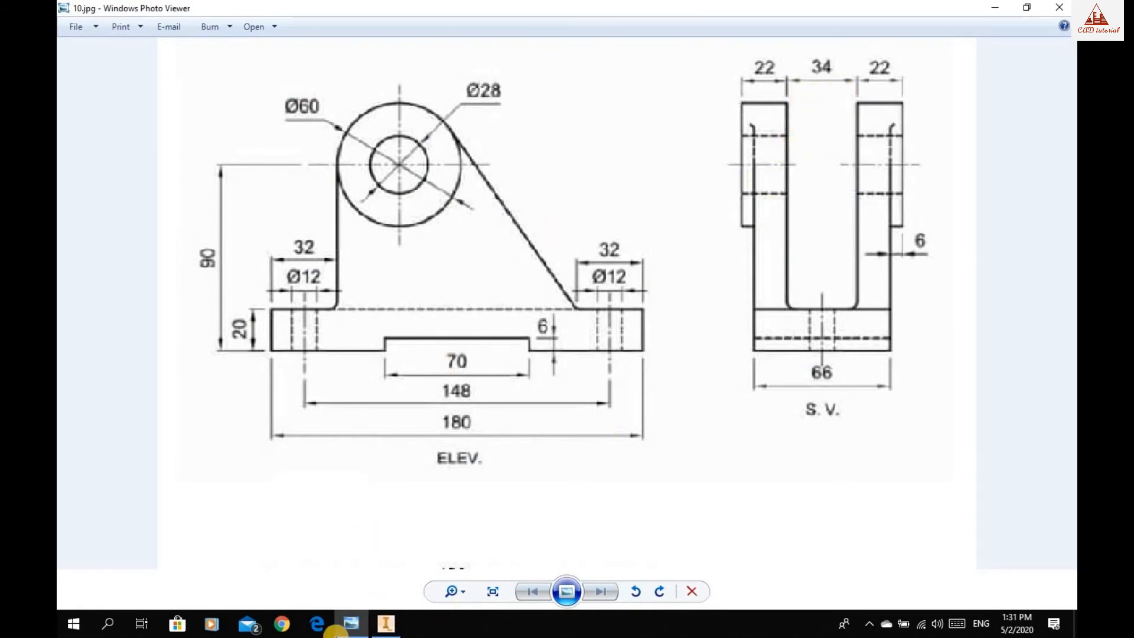
{"action": "left_click", "coordinate": [387, 622]}
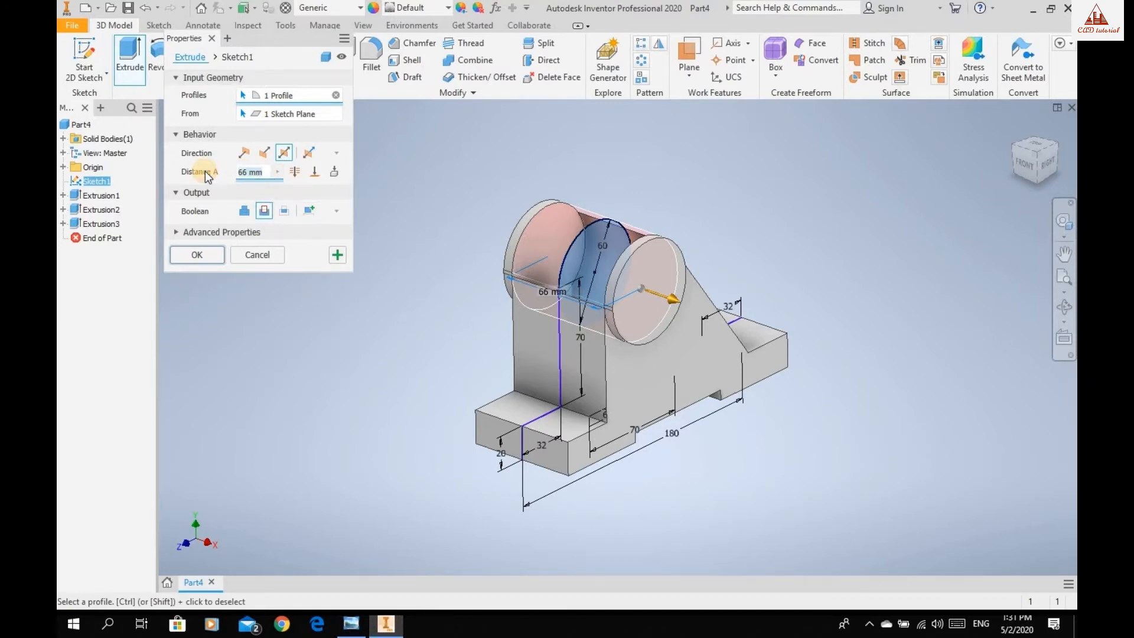
{"action": "type", "text": "34"}
{"action": "left_click", "coordinate": [187, 254]}
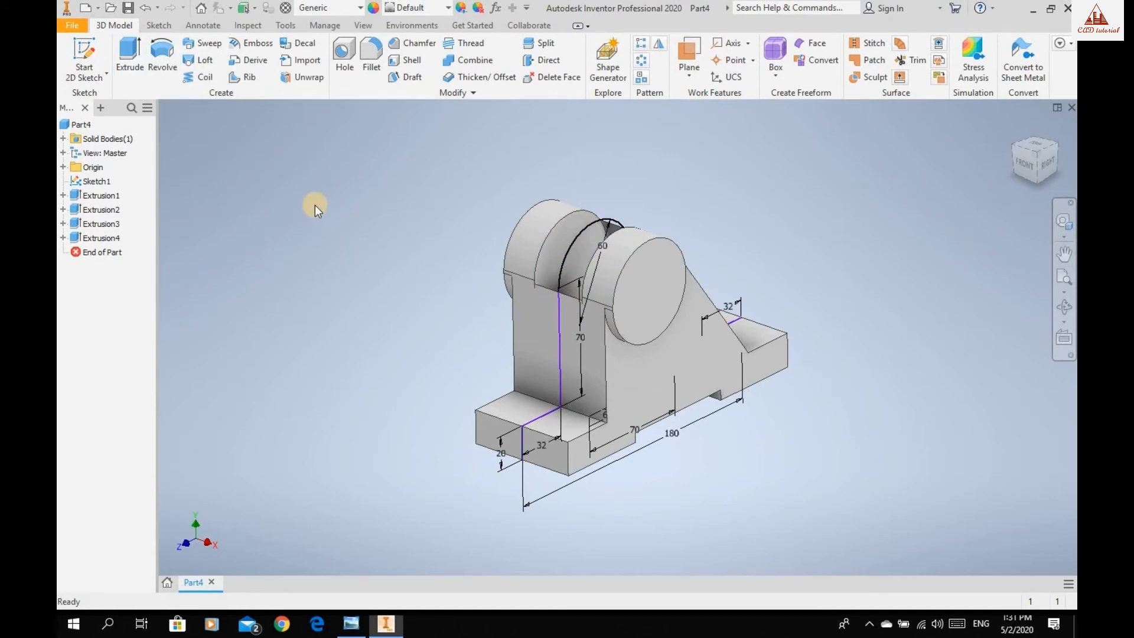
Cut the upright region between circle and base symmetrically by 34 mm, checking the reference drawing in Windows Photo Viewer.
{"action": "left_click", "coordinate": [130, 52]}
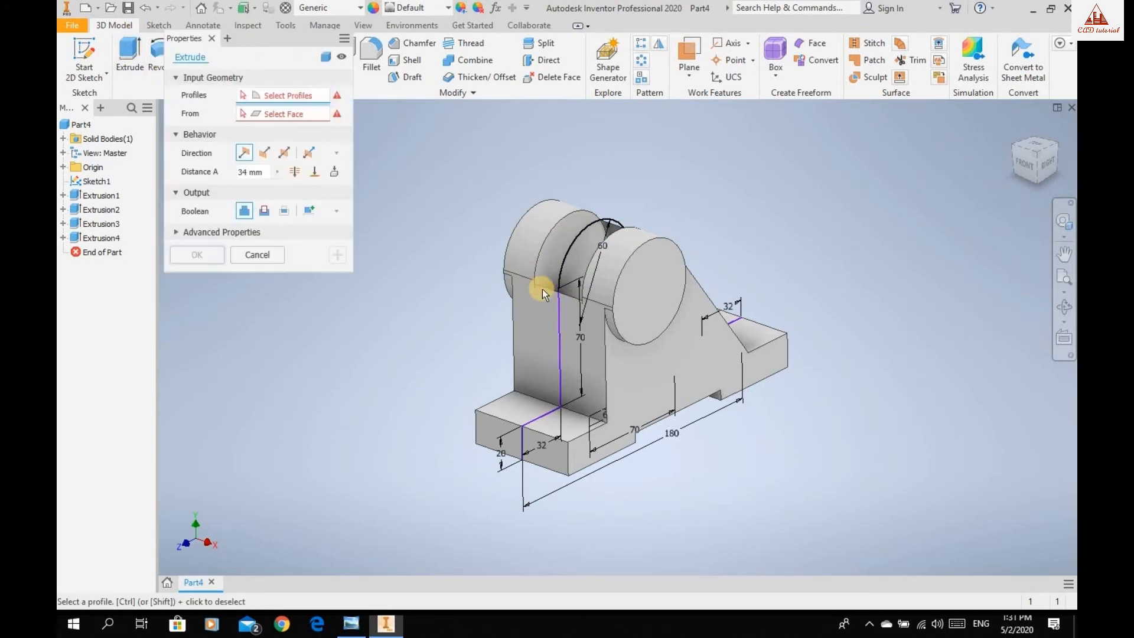
{"action": "left_click", "coordinate": [571, 336]}
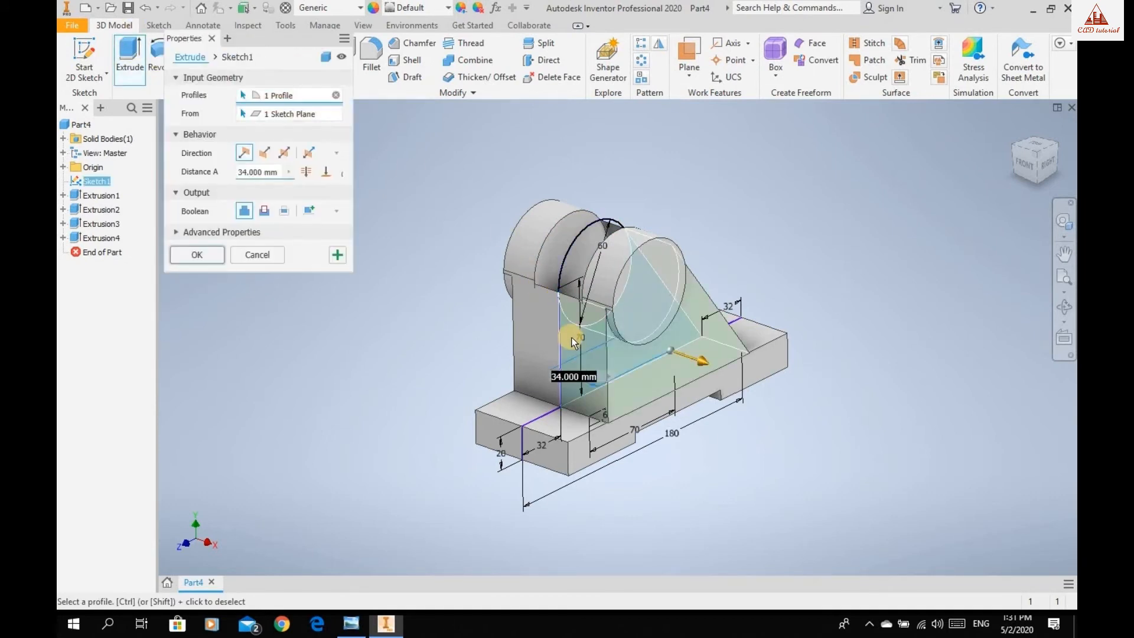
{"action": "left_click", "coordinate": [284, 152]}
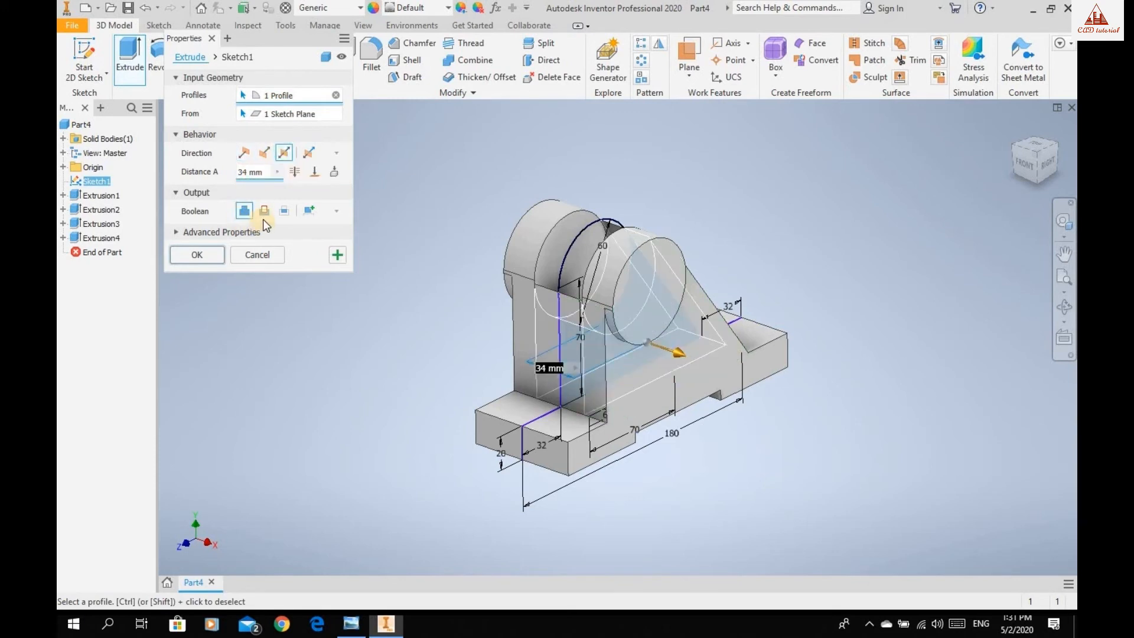
{"action": "left_click", "coordinate": [264, 210]}
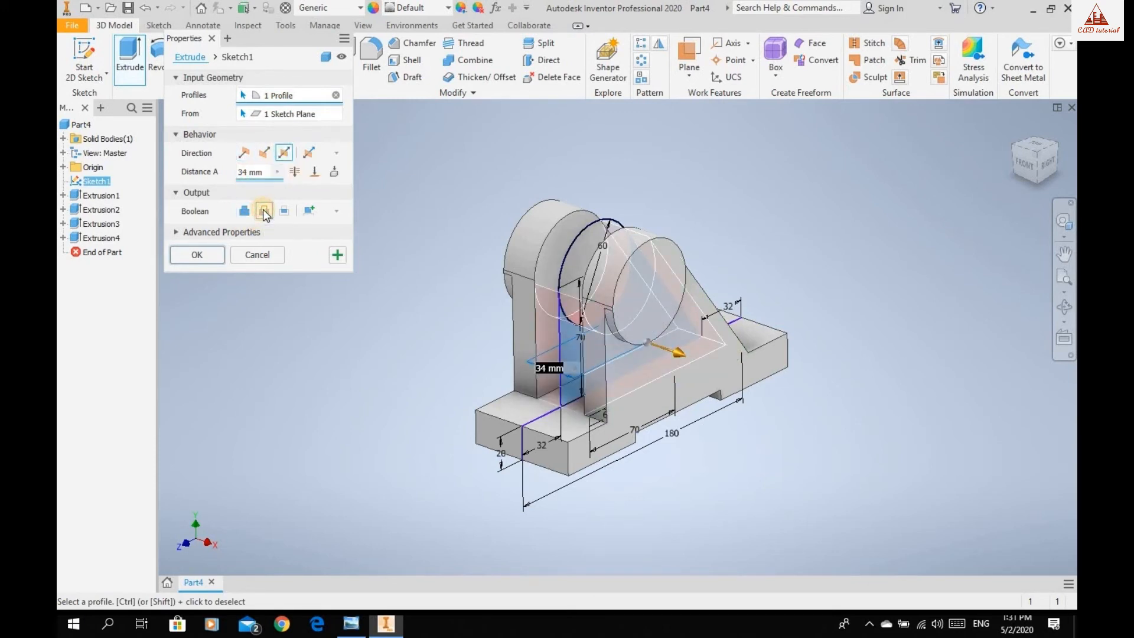
{"action": "left_click", "coordinate": [351, 624]}
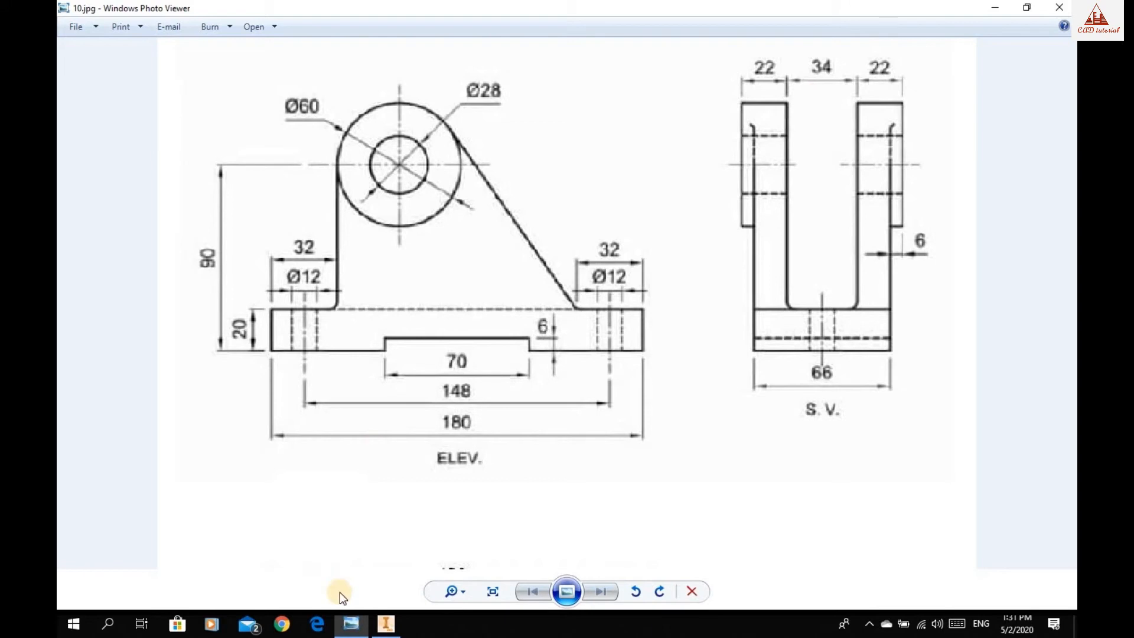
{"action": "left_click", "coordinate": [381, 625]}
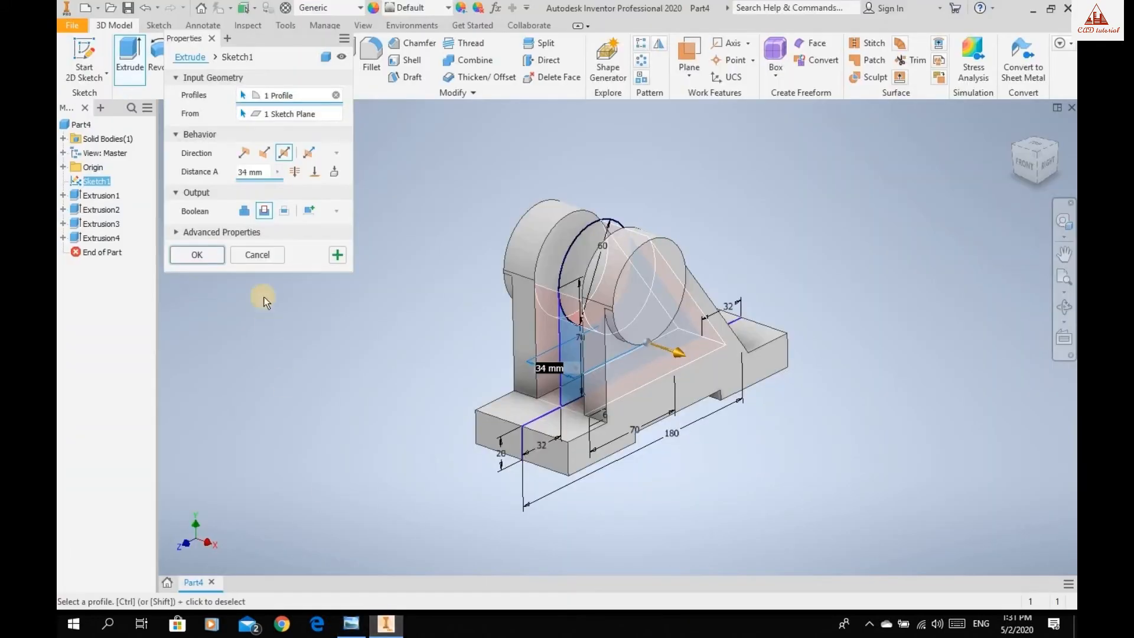
{"action": "left_click", "coordinate": [198, 255]}
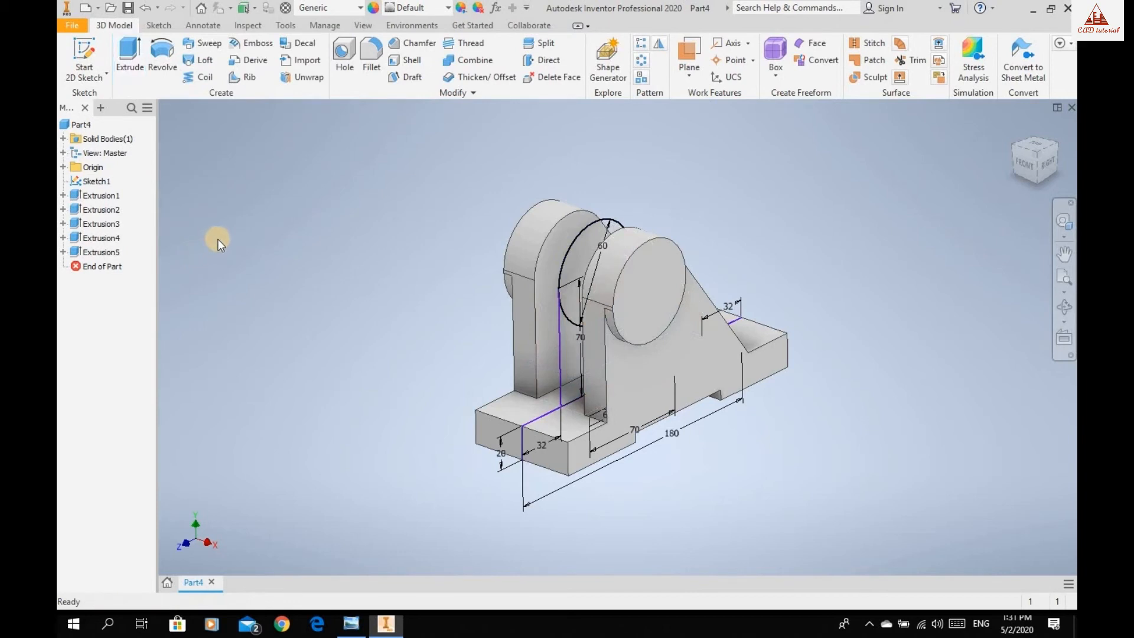
Turn off the visibility of the shared side-profile sketch.
{"action": "left_click", "coordinate": [92, 183]}
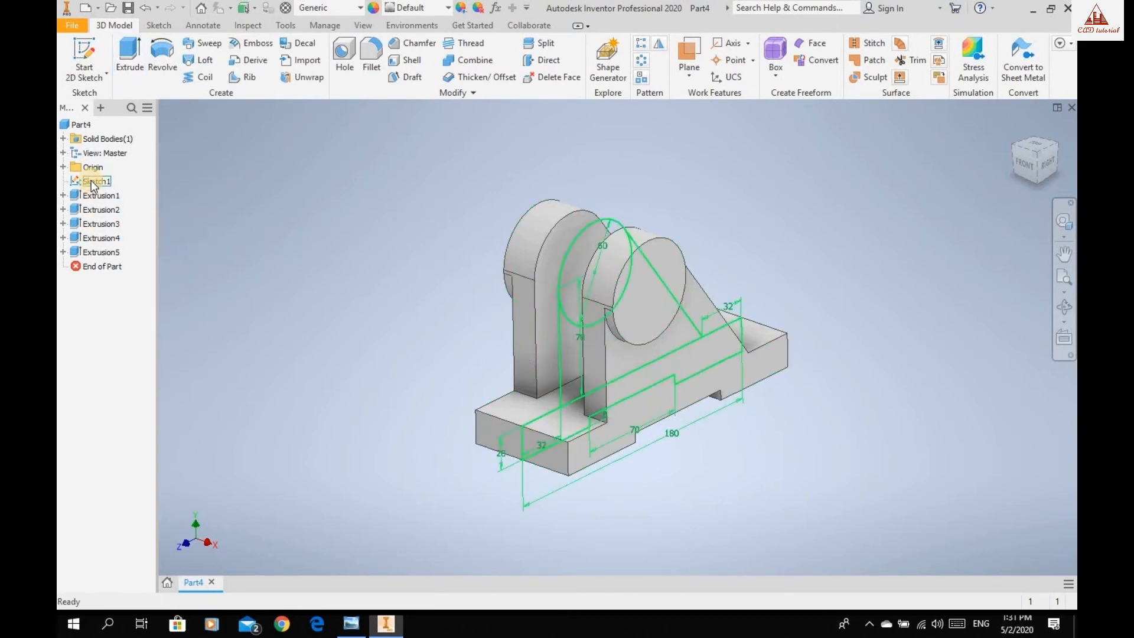
{"action": "left_click", "coordinate": [92, 183]}
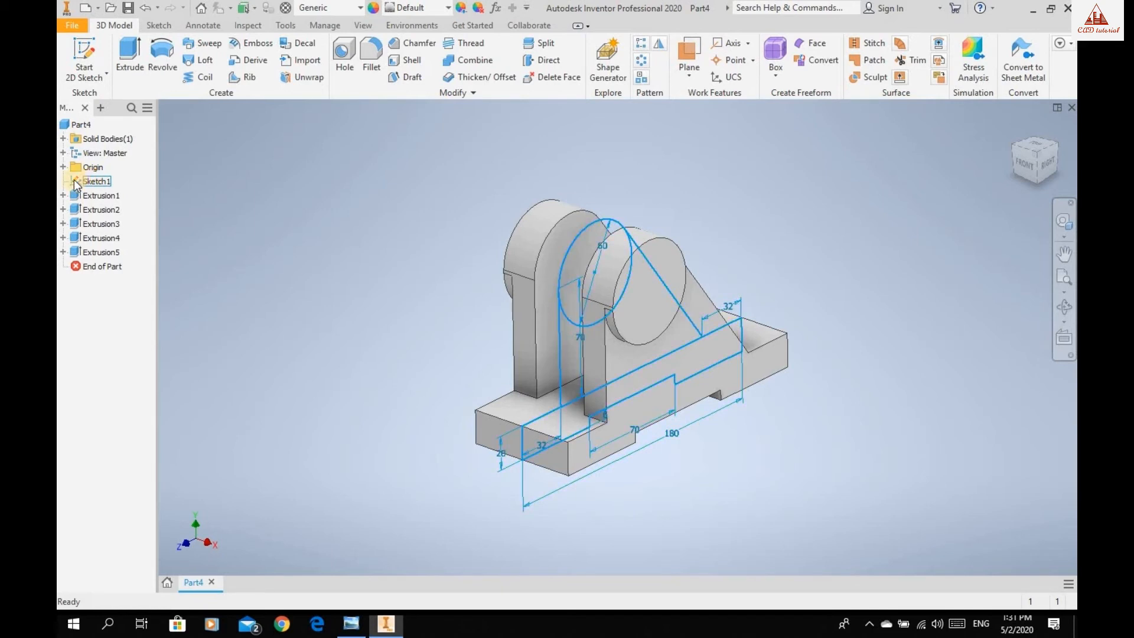
{"action": "right_click", "coordinate": [75, 182]}
{"action": "left_click", "coordinate": [75, 181]}
{"action": "right_click", "coordinate": [73, 180]}
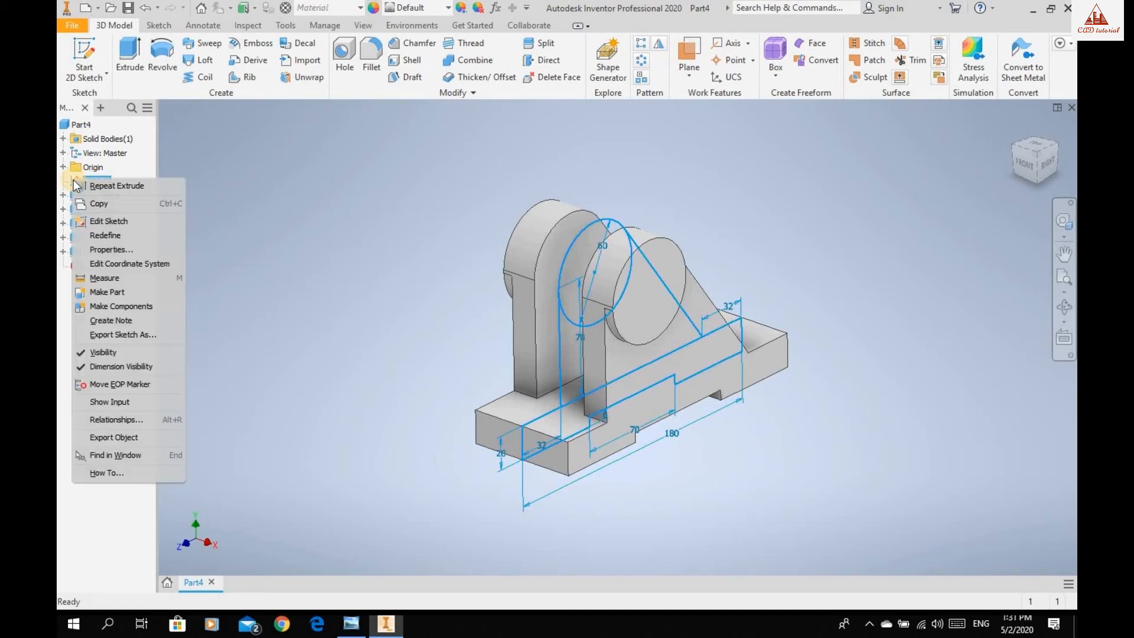
{"action": "left_click", "coordinate": [102, 351]}
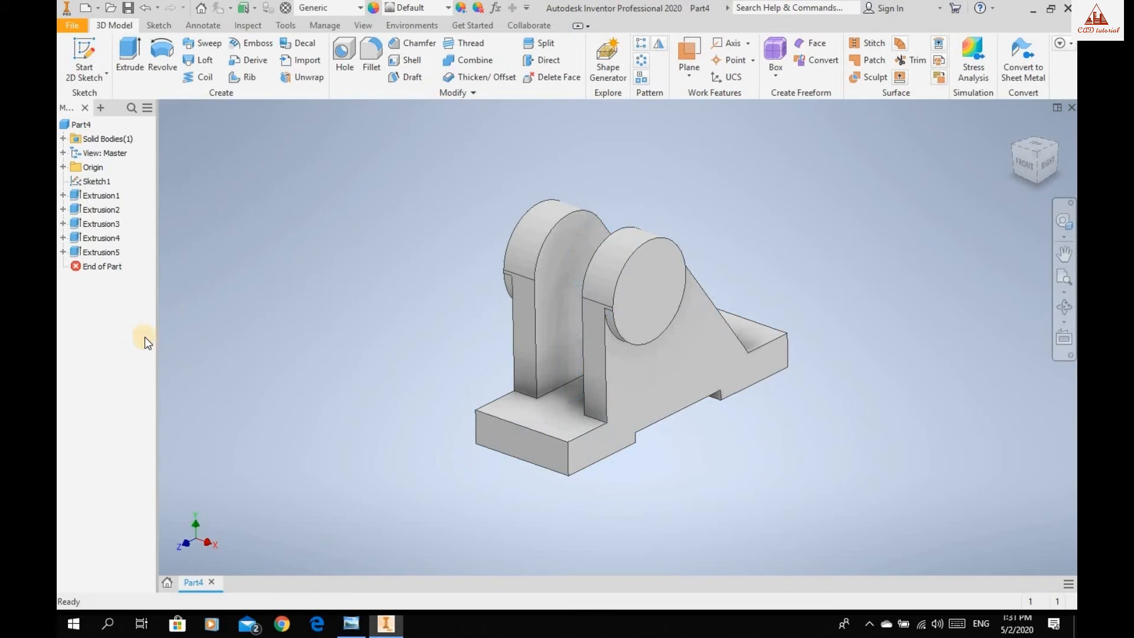
Place a simple Through All hole without a seat on the boss's outer face, concentric with its circular edge.
{"action": "left_click", "coordinate": [1063, 307]}
{"action": "left_click_drag", "start_coordinate": [713, 319], "coordinate": [685, 329]}
{"action": "key", "text": "Escape"}
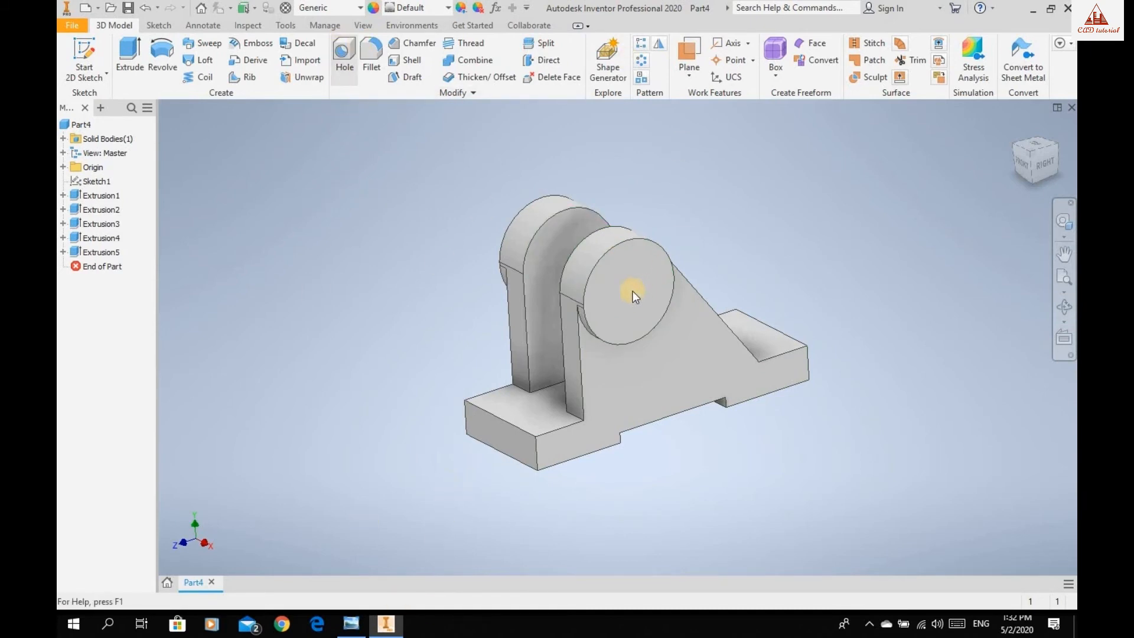
{"action": "key", "text": "h"}
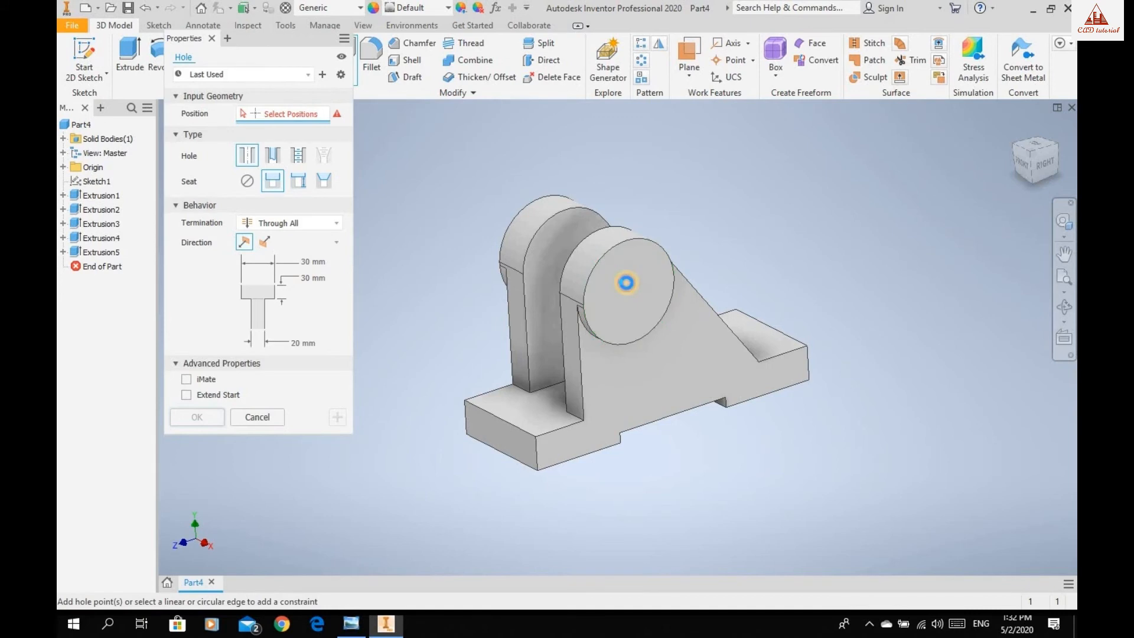
{"action": "left_click", "coordinate": [630, 247]}
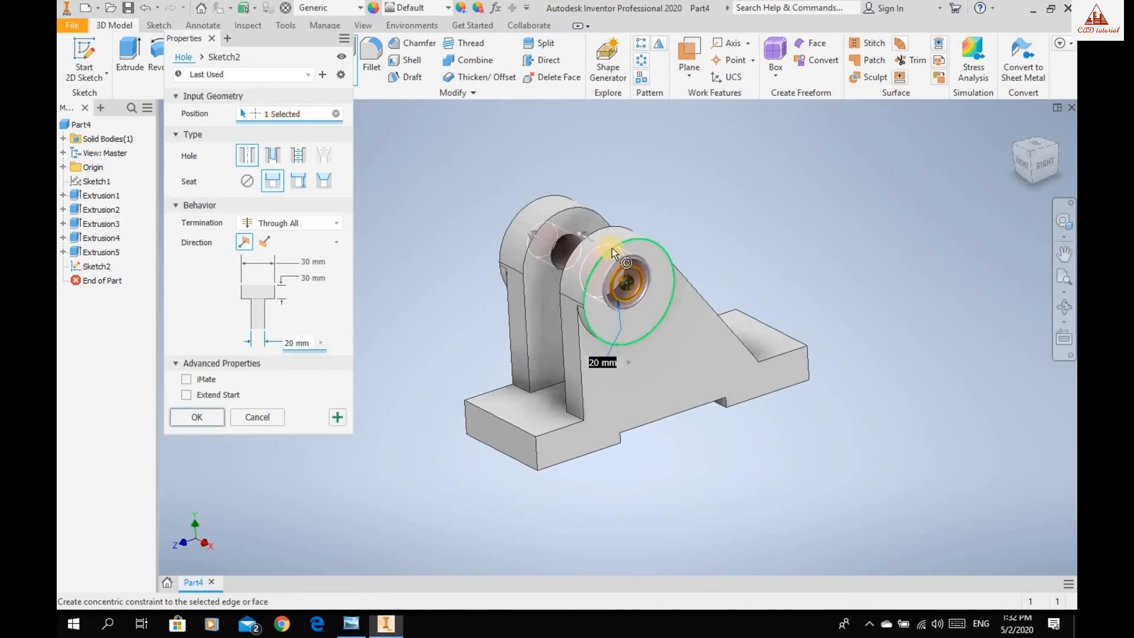
{"action": "left_click", "coordinate": [636, 242]}
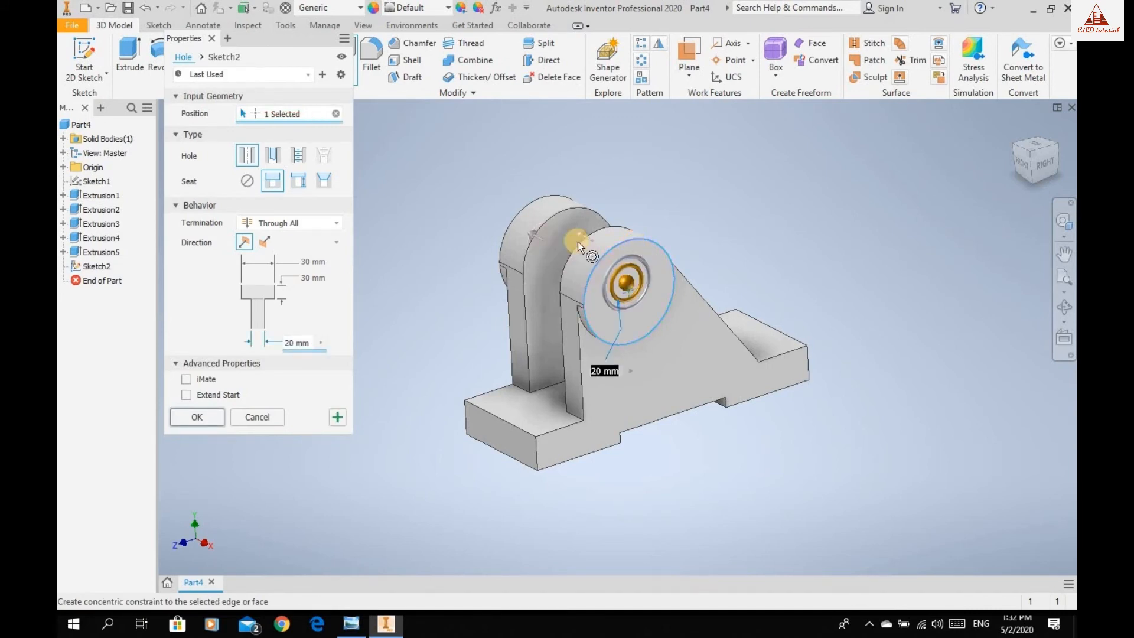
{"action": "left_click", "coordinate": [248, 180]}
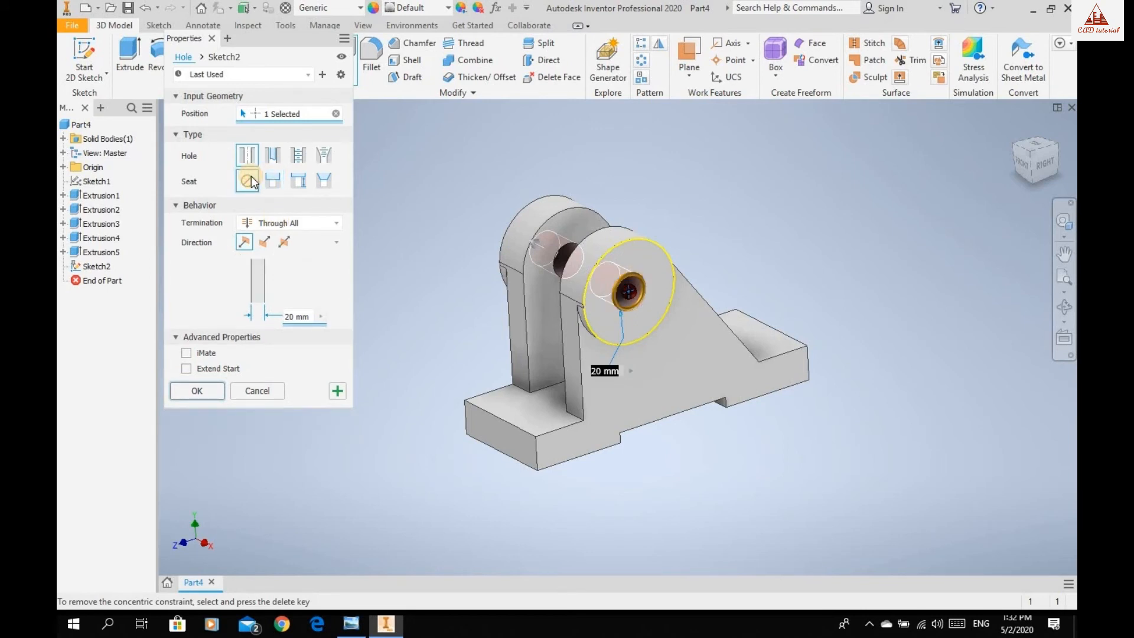
Set the boss hole's diameter to 28 mm from the reference drawing in Windows Photo Viewer and create the hole.
{"action": "left_click", "coordinate": [354, 625]}
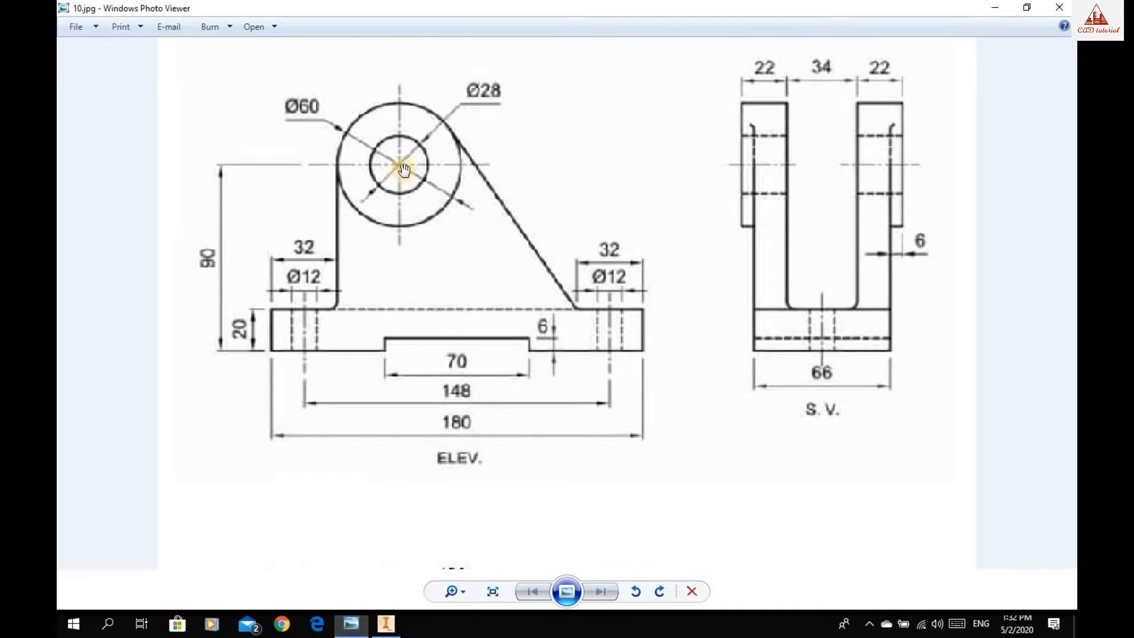
{"action": "left_click", "coordinate": [392, 629]}
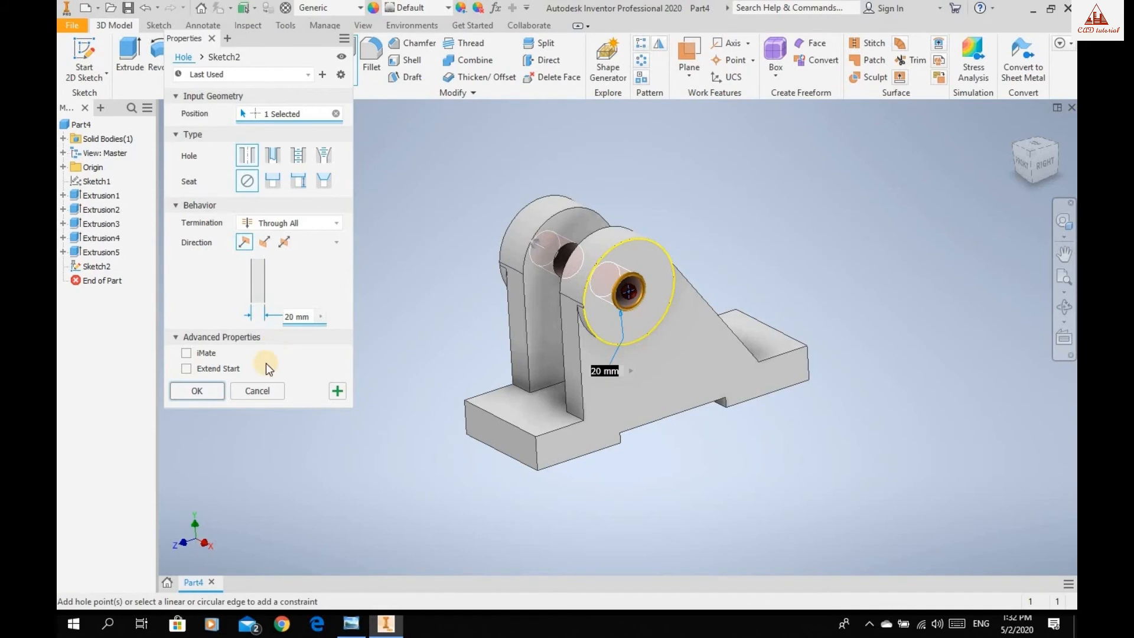
{"action": "left_click", "coordinate": [302, 317]}
{"action": "type", "text": "28"}
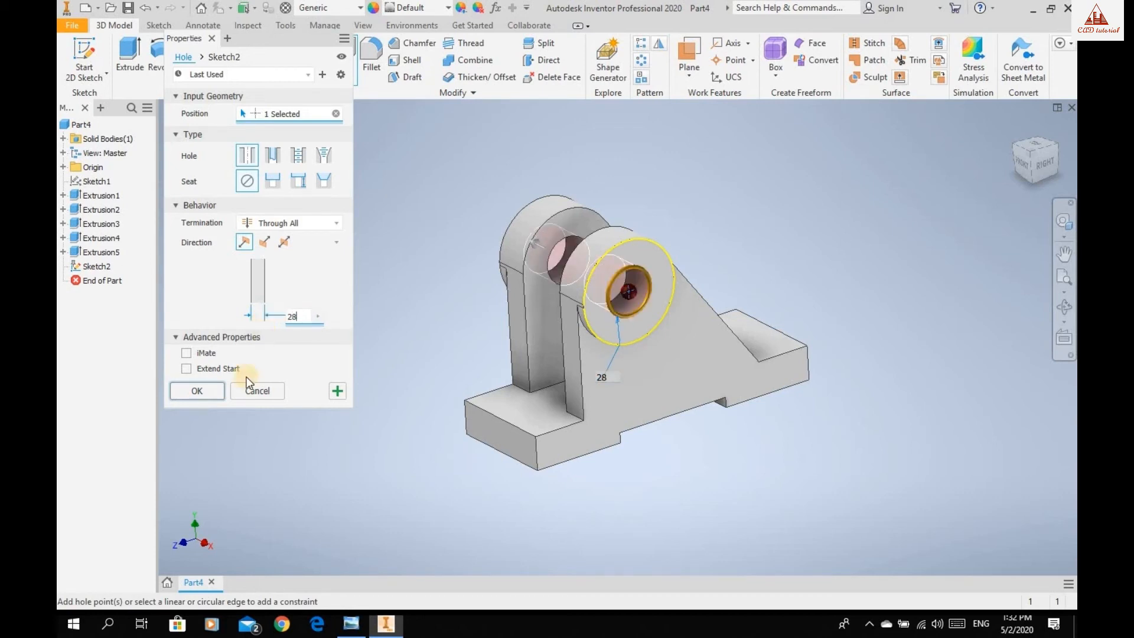
{"action": "left_click", "coordinate": [198, 391]}
Place a 12 mm Through All hole on the base's top face at the upright-edge end, checking the reference drawing in Windows Photo Viewer.
{"action": "left_click", "coordinate": [1066, 305]}
{"action": "mouse_move", "coordinate": [725, 343]}
{"action": "left_mouse_down"}
{"action": "mouse_move", "coordinate": [676, 320]}
{"action": "mouse_move", "coordinate": [715, 335]}
{"action": "mouse_move", "coordinate": [757, 332]}
{"action": "mouse_move", "coordinate": [732, 337]}
{"action": "left_mouse_up"}
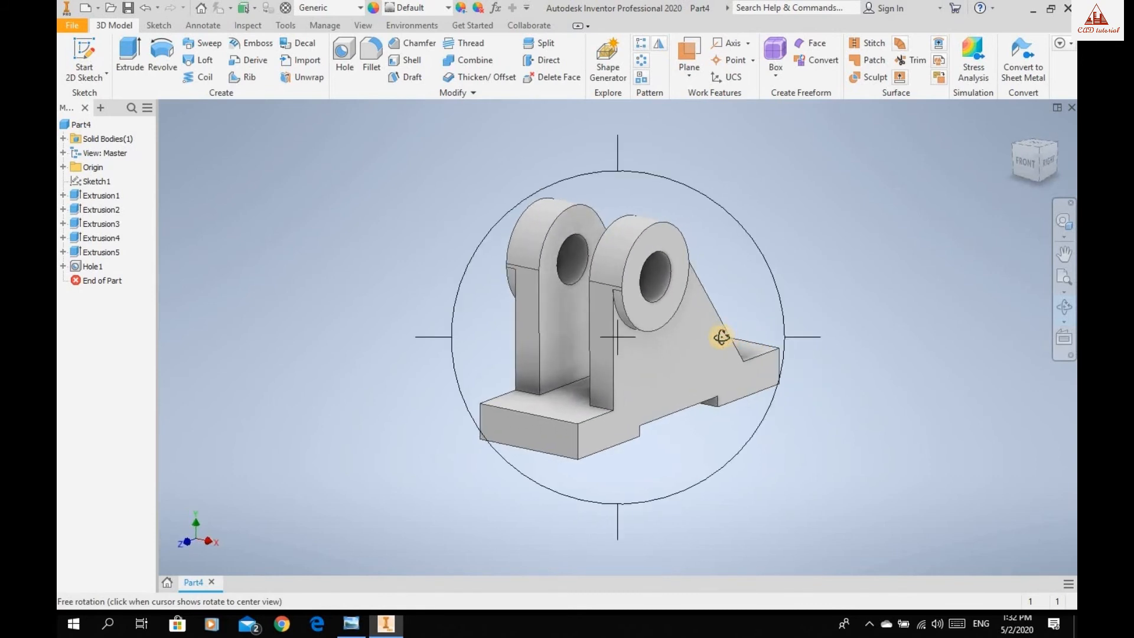
{"action": "key", "text": "Escape"}
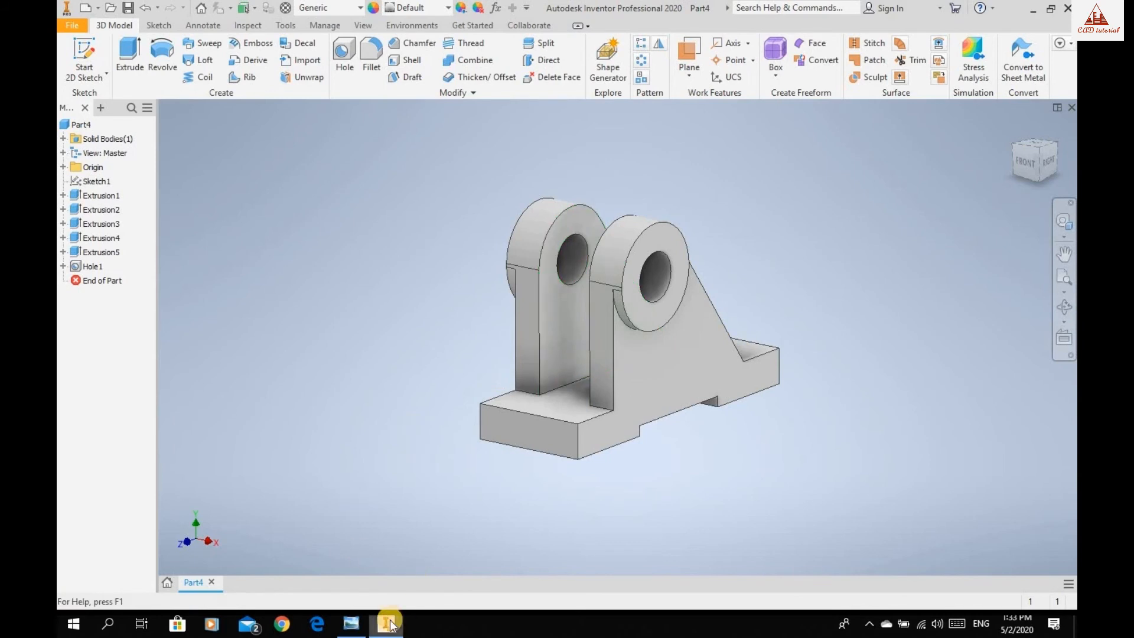
{"action": "left_click", "coordinate": [352, 623]}
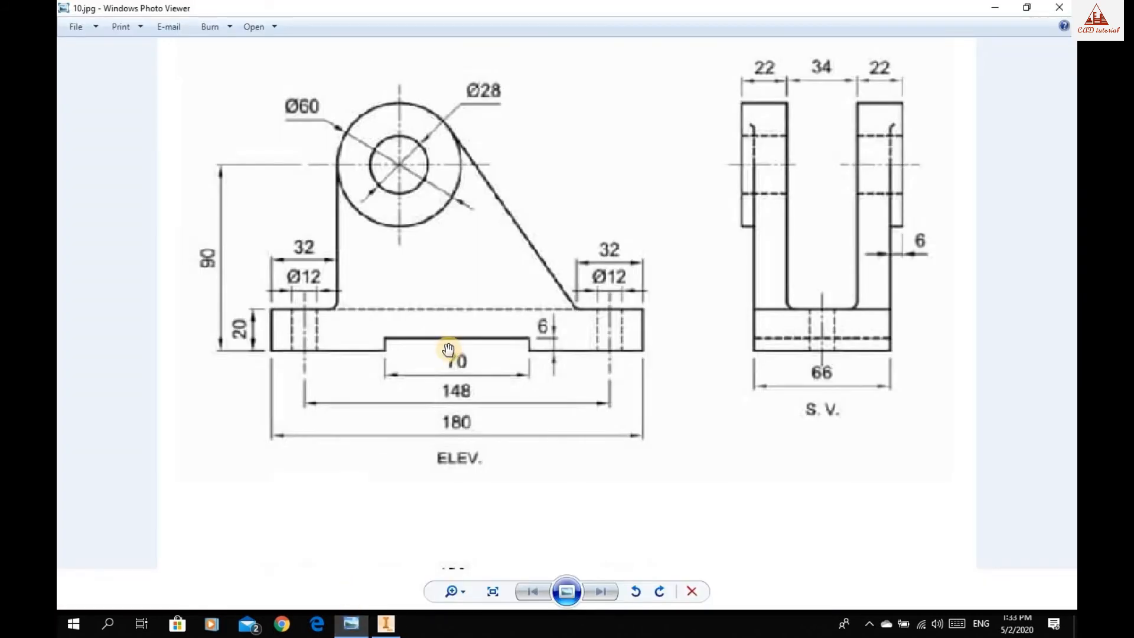
{"action": "left_click", "coordinate": [385, 623]}
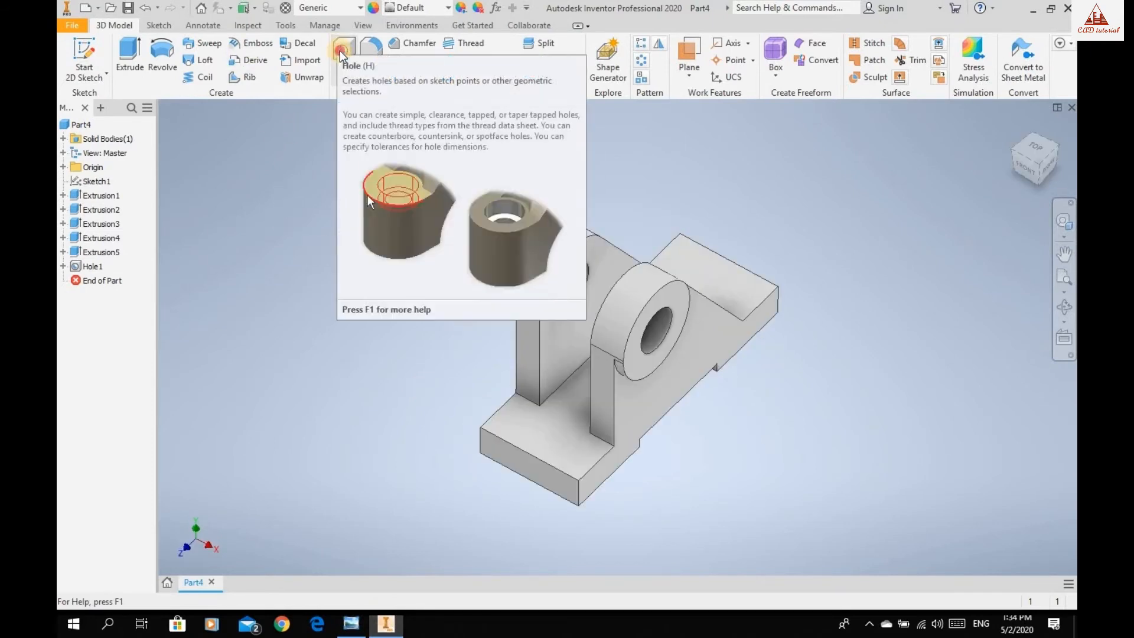
{"action": "left_click", "coordinate": [339, 51]}
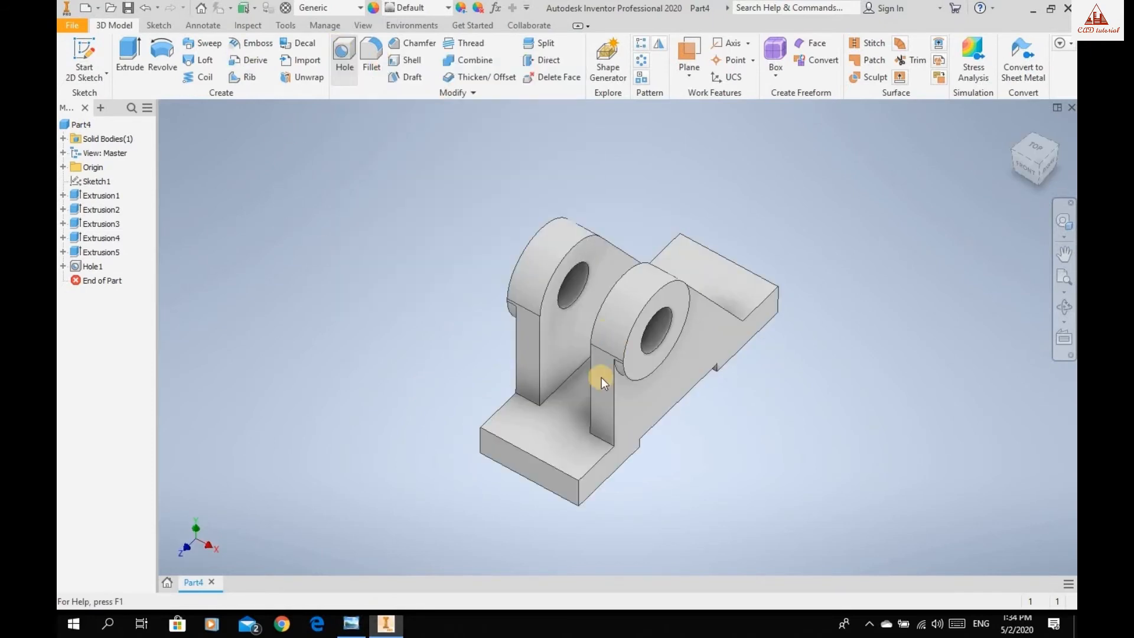
{"action": "left_click", "coordinate": [555, 423]}
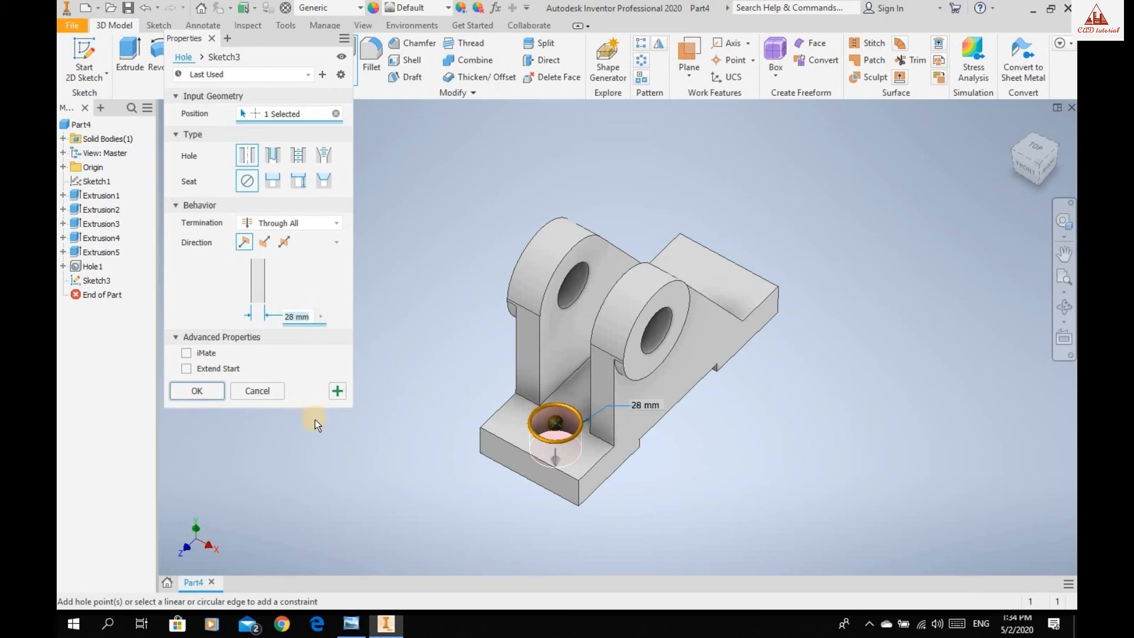
{"action": "type", "text": "12"}
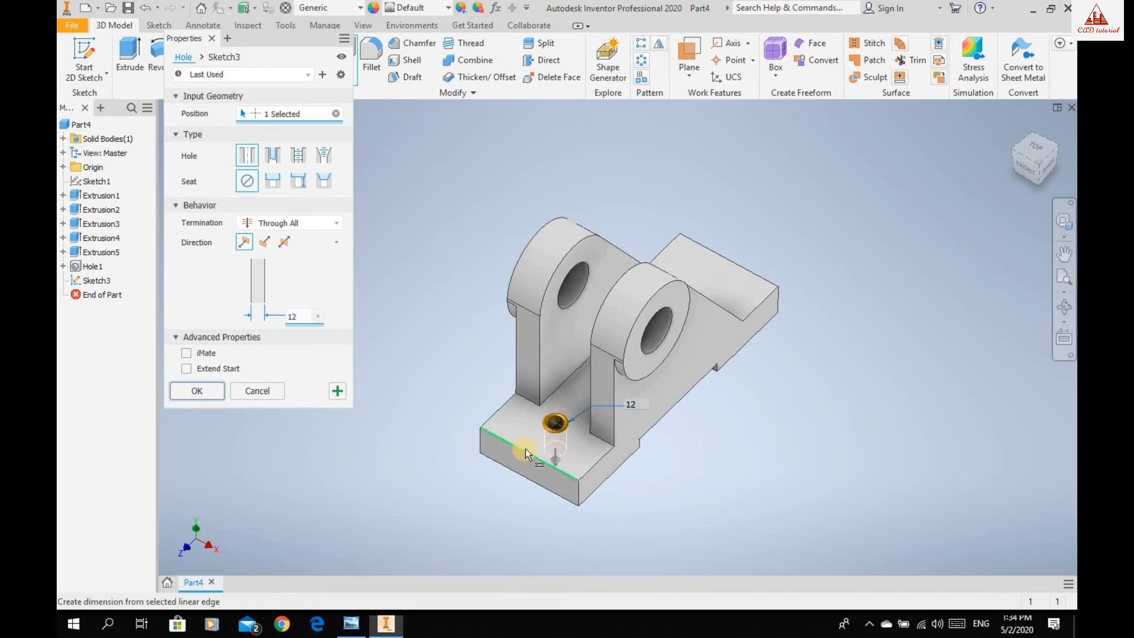
Dimension the new base hole 33 mm from the base's long side edge.
{"action": "left_click", "coordinate": [593, 468]}
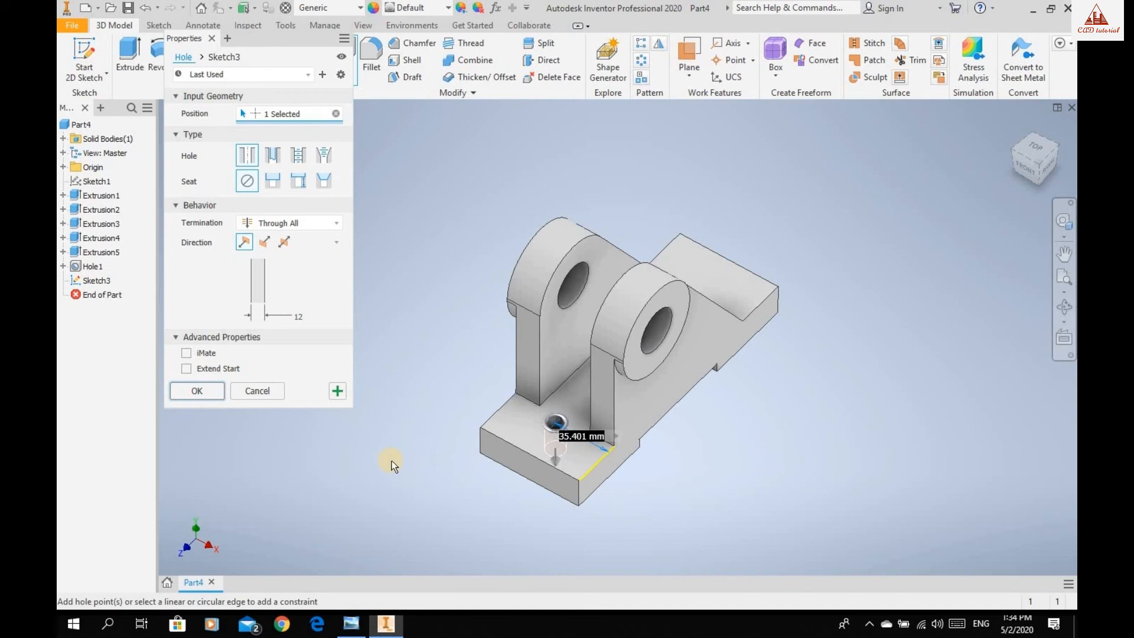
{"action": "type", "text": "33"}
{"action": "key", "text": "Return"}
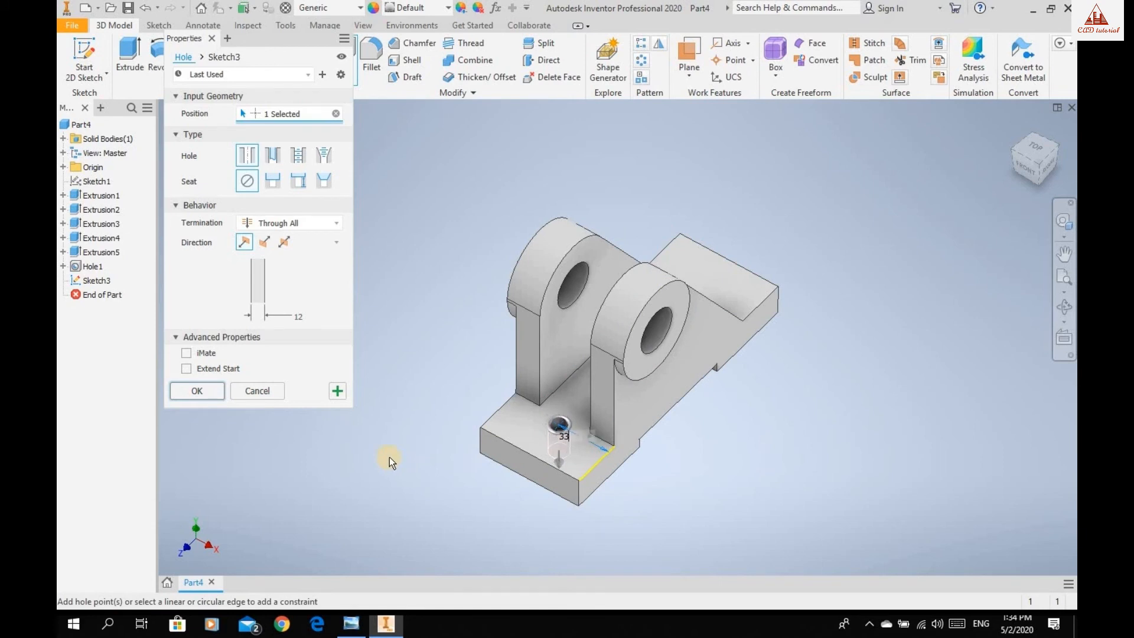
Set the hole 16 mm from the base's end edge, checking the reference drawing in Windows Photo Viewer, and create the hole.
{"action": "left_click", "coordinate": [525, 452]}
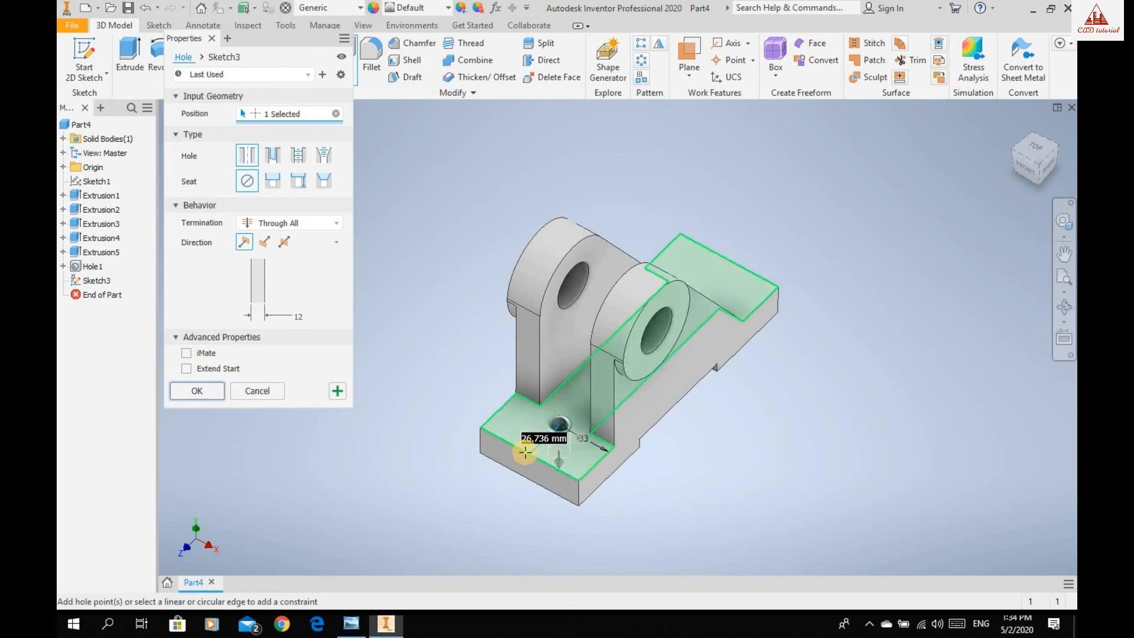
{"action": "mouse_move", "coordinate": [353, 624]}
{"action": "left_click", "coordinate": [372, 490]}
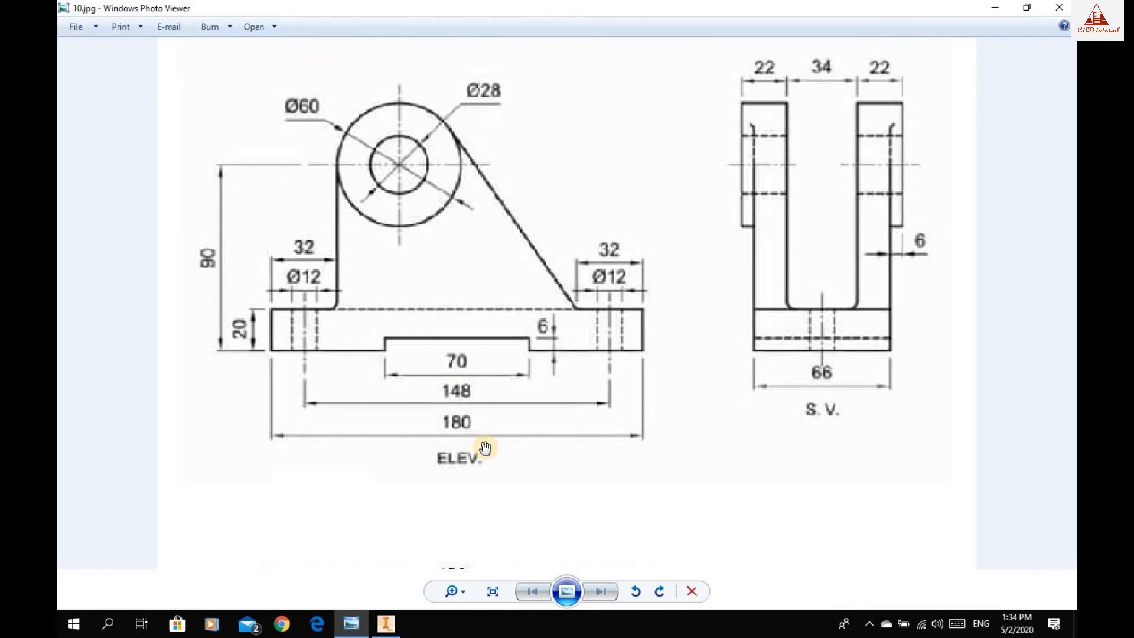
{"action": "left_click", "coordinate": [386, 623]}
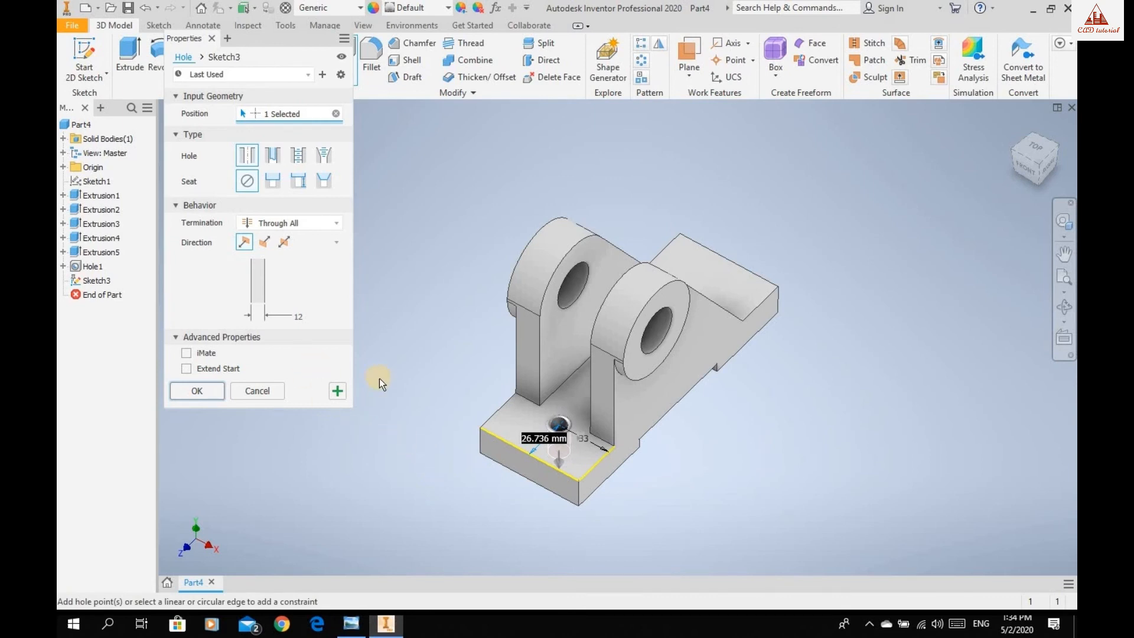
{"action": "type", "text": "16"}
{"action": "key", "text": "Return"}
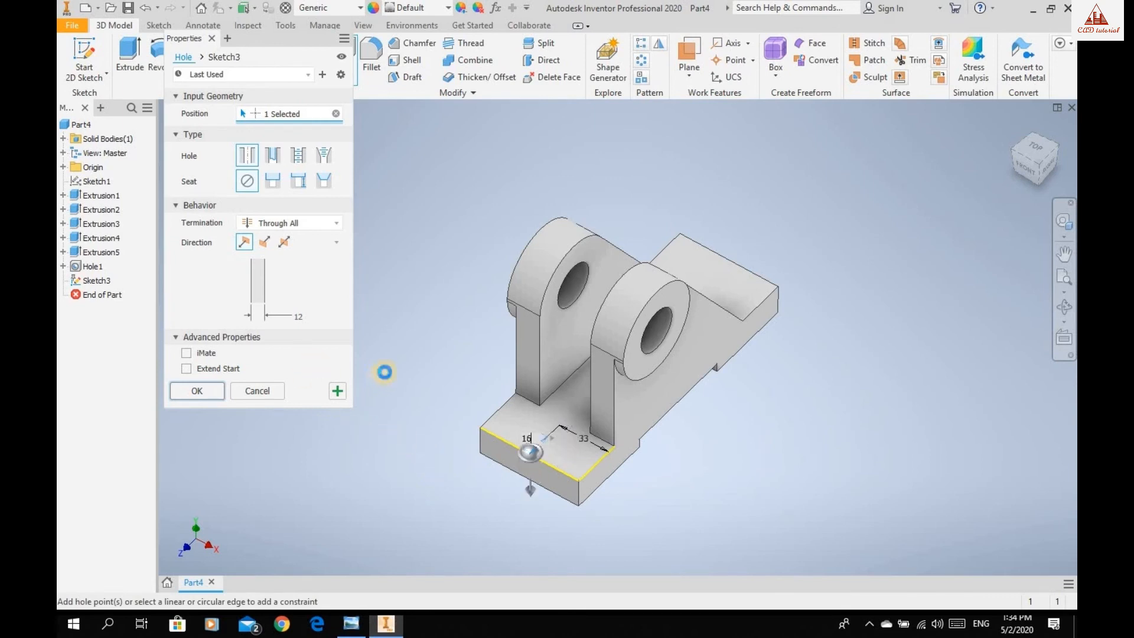
{"action": "left_click", "coordinate": [197, 390]}
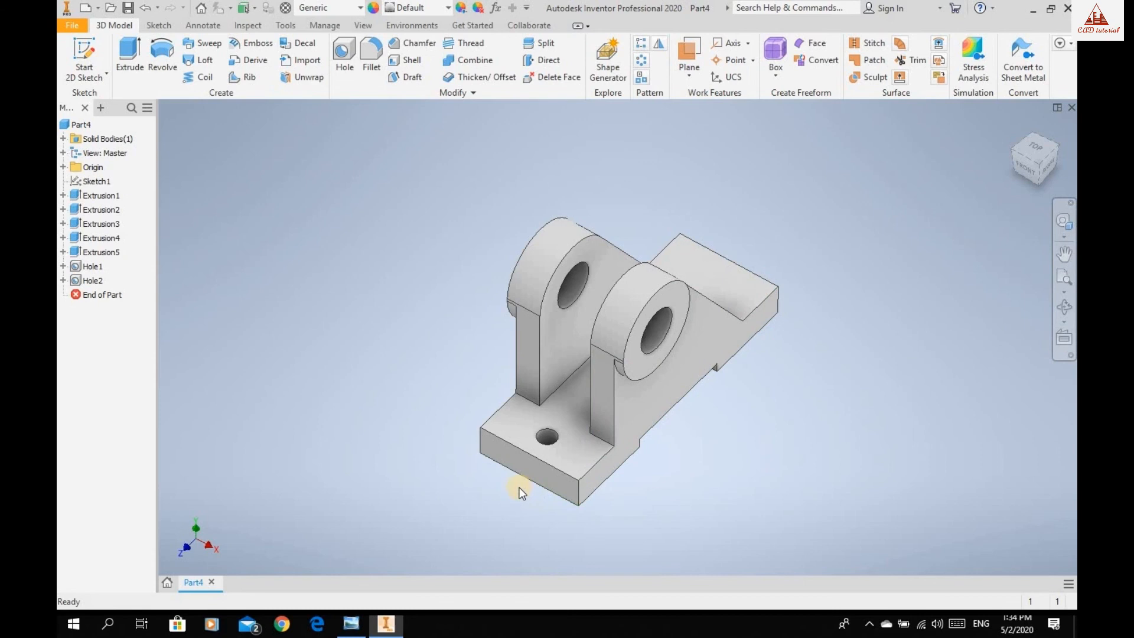
Place a second simple 12 mm Through All hole on the base's top face at the end beyond the sloped uprights.
{"action": "left_click", "coordinate": [1063, 306]}
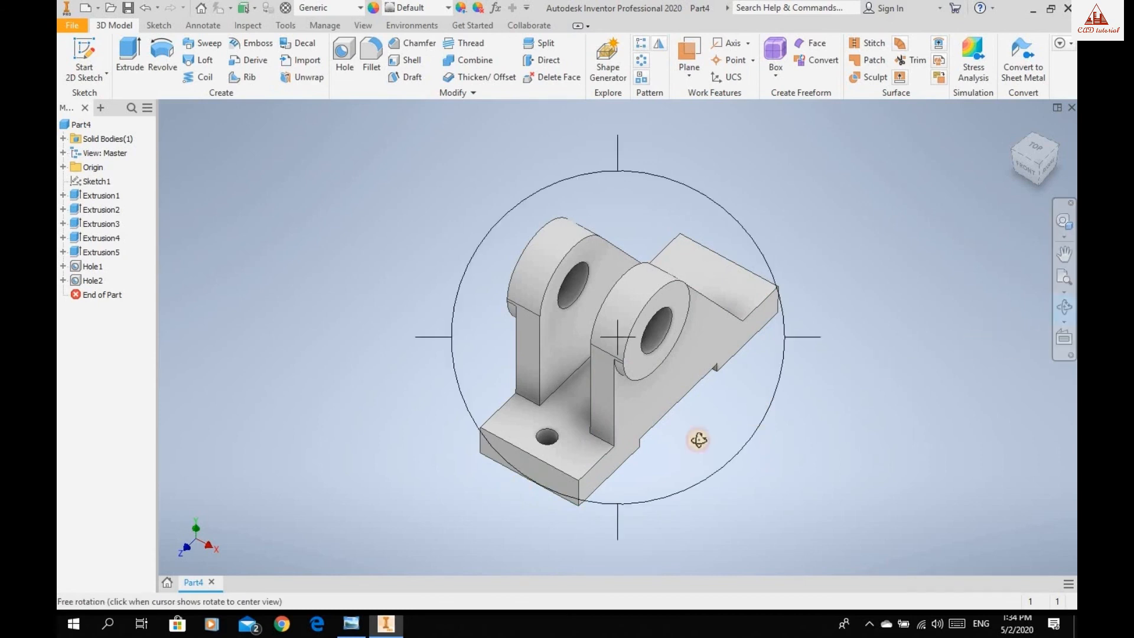
{"action": "left_click_drag", "start_coordinate": [656, 435], "coordinate": [658, 474]}
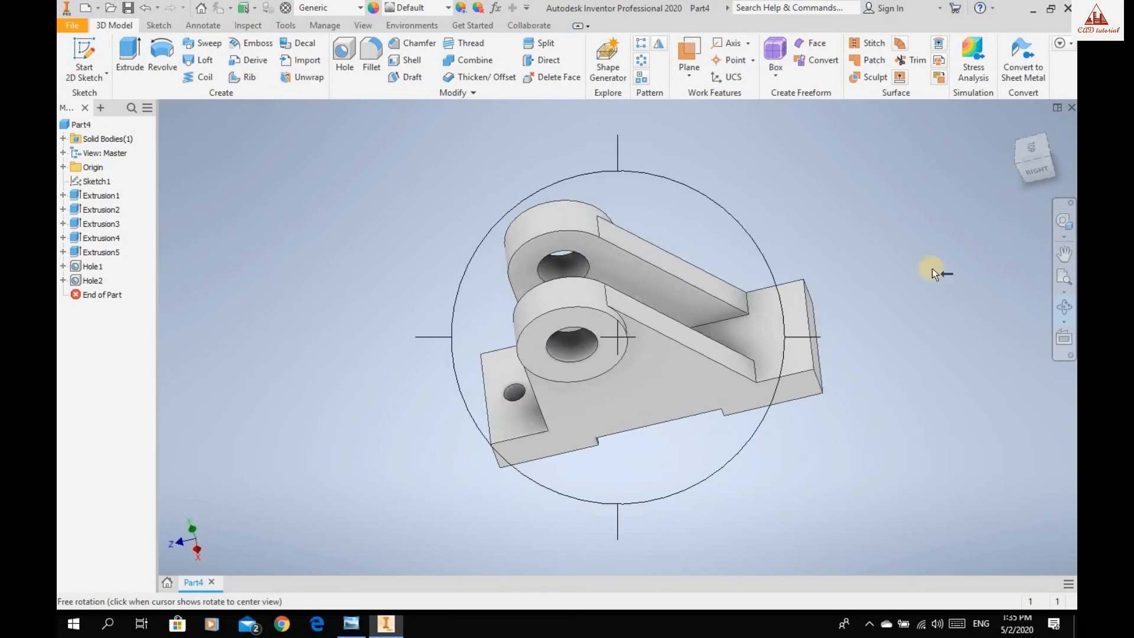
{"action": "key", "text": "Escape"}
{"action": "left_click", "coordinate": [1038, 171]}
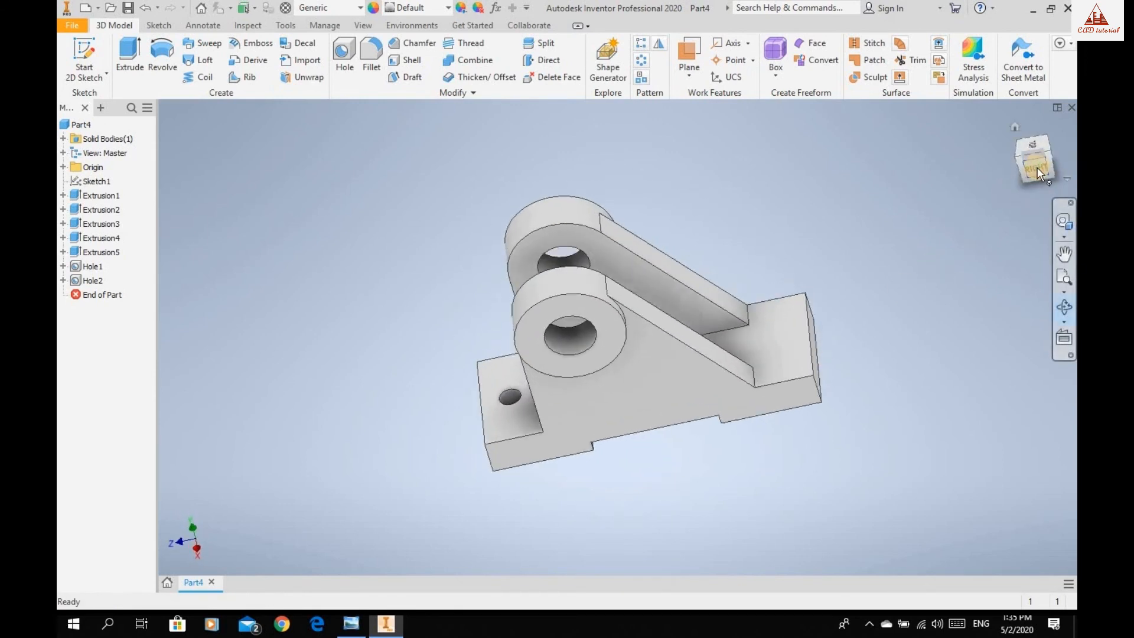
{"action": "left_click", "coordinate": [1049, 146]}
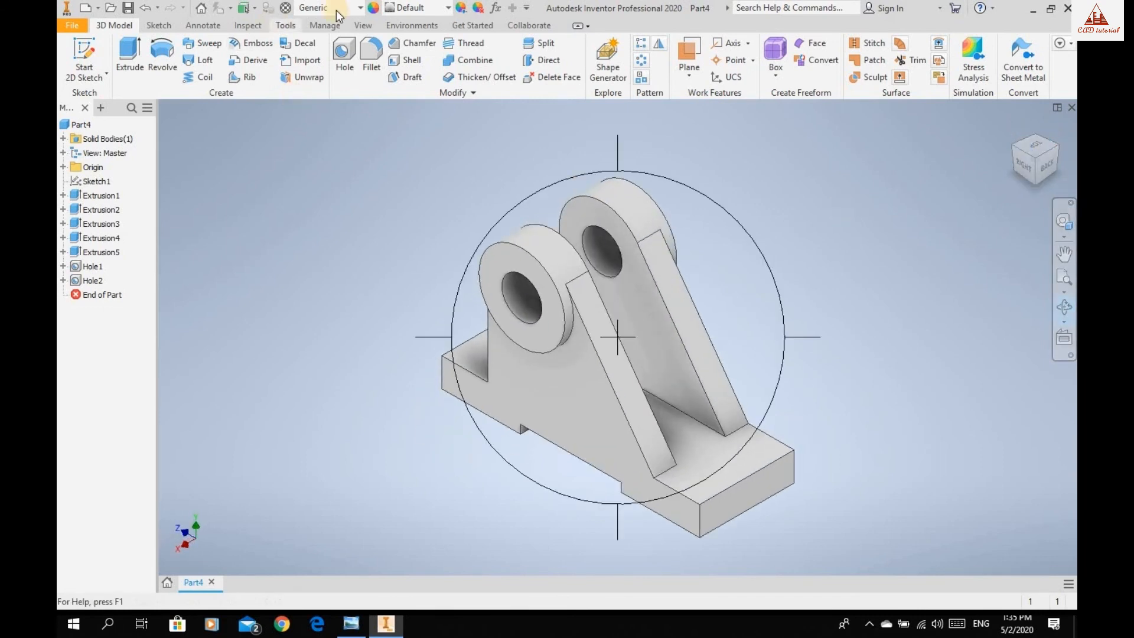
{"action": "left_click", "coordinate": [349, 43]}
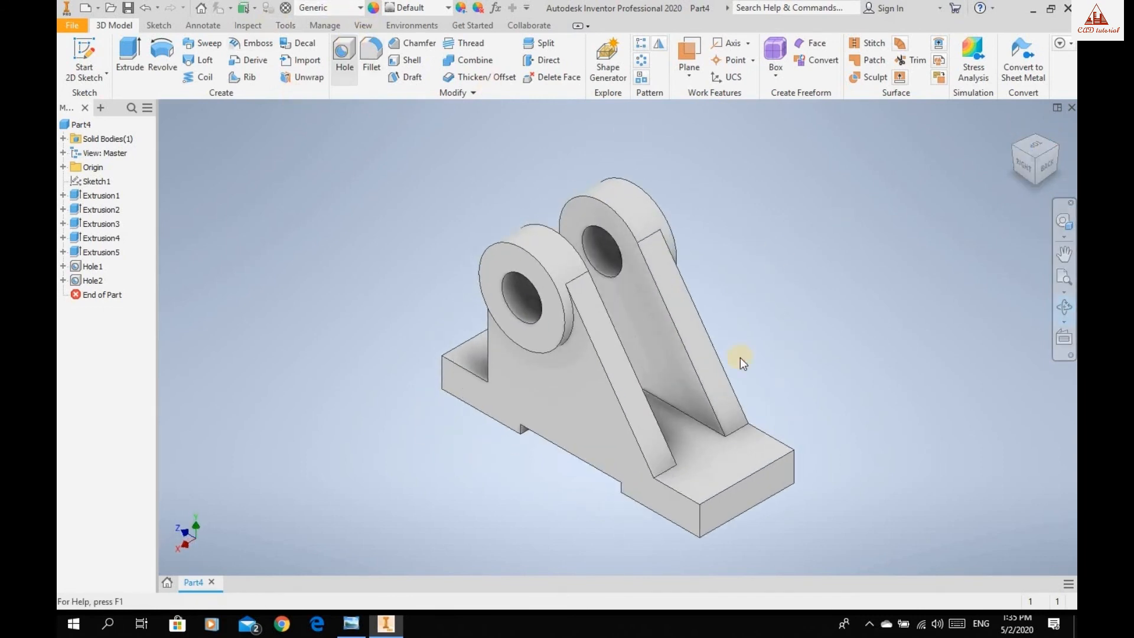
{"action": "left_click", "coordinate": [715, 455]}
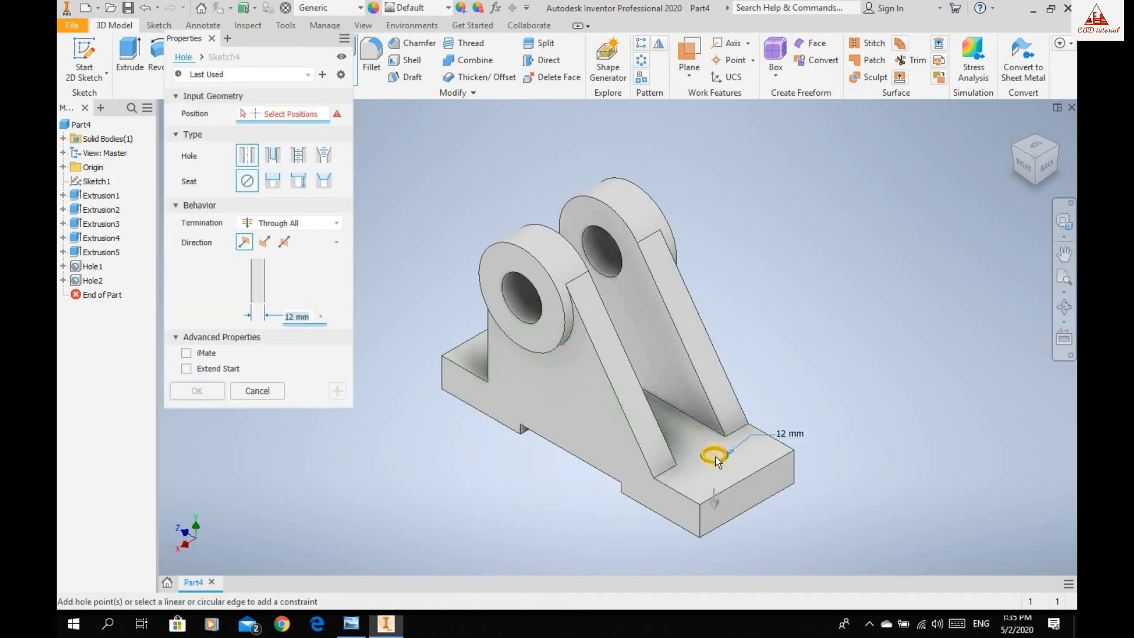
Position the second base hole 16 mm from the end edge and 33 mm from the side edge, and create it.
{"action": "left_click", "coordinate": [740, 481]}
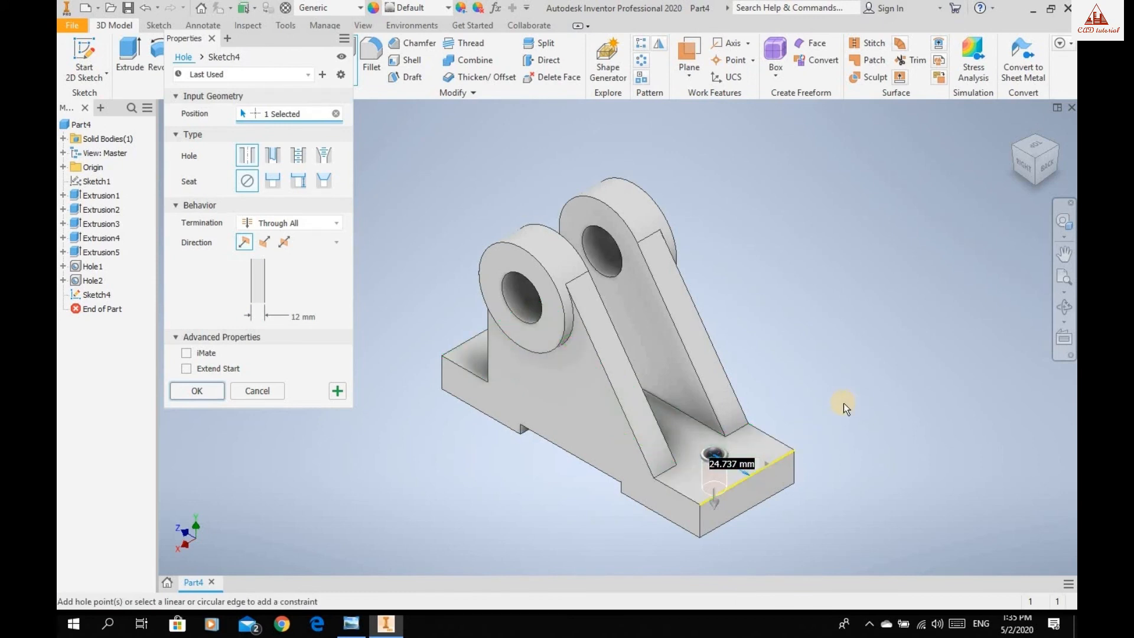
{"action": "type", "text": "1"}
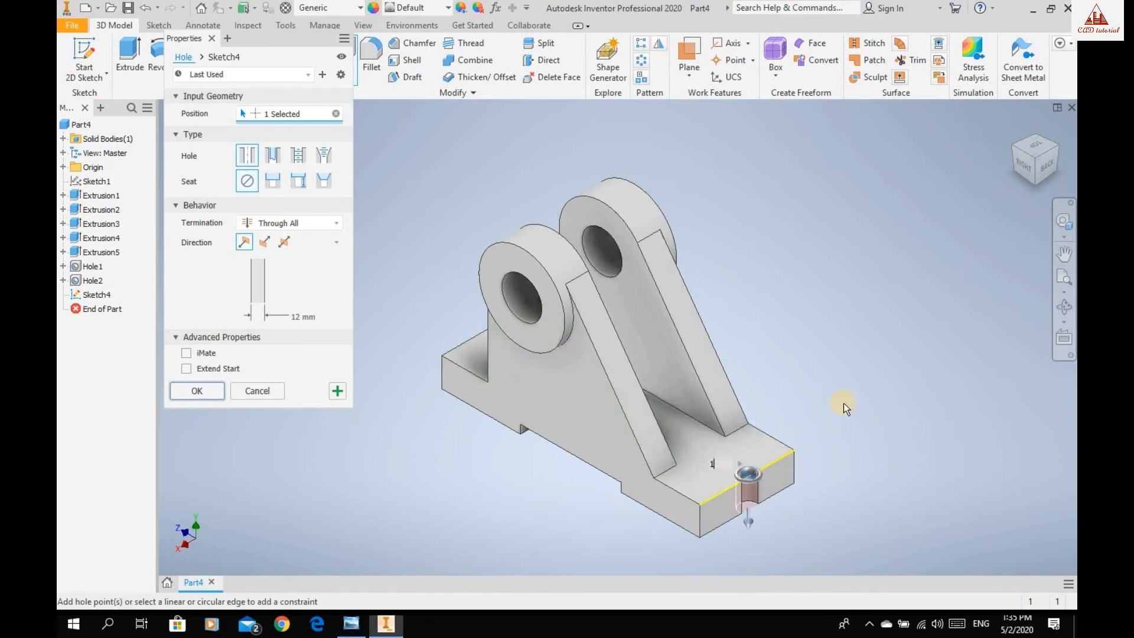
{"action": "type", "text": "6"}
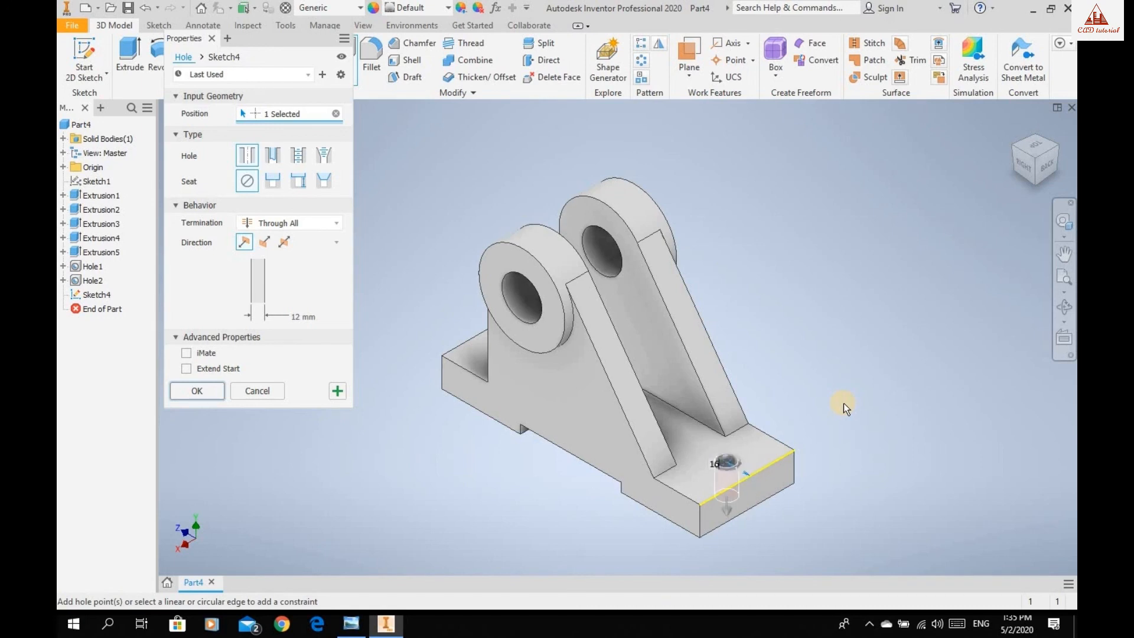
{"action": "left_click", "coordinate": [686, 500]}
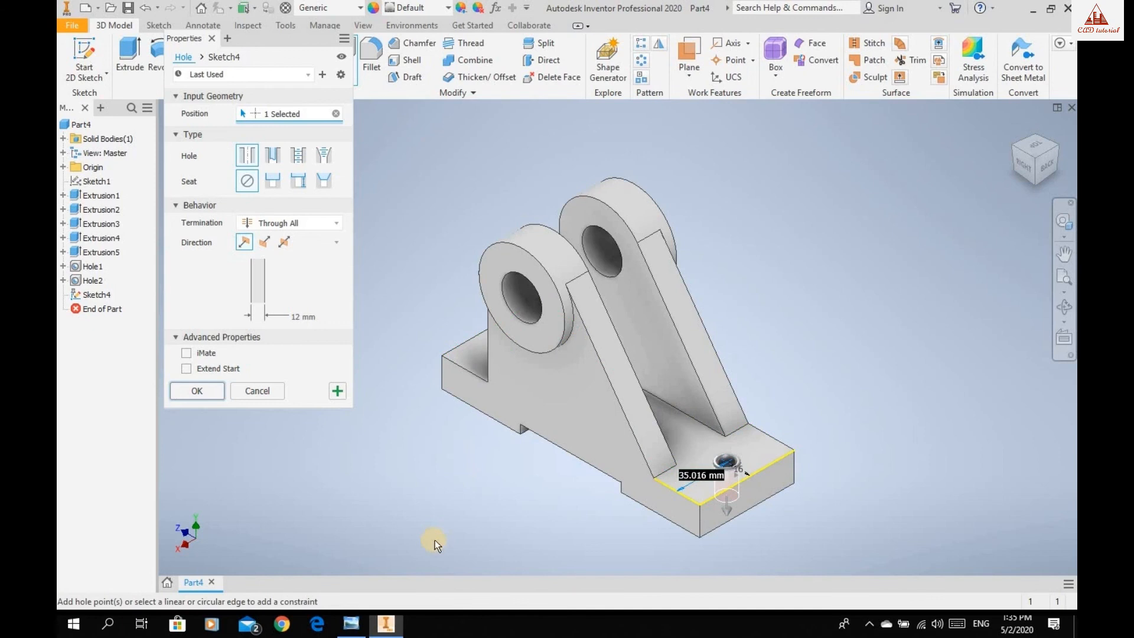
{"action": "type", "text": "33"}
{"action": "key", "text": "Return"}
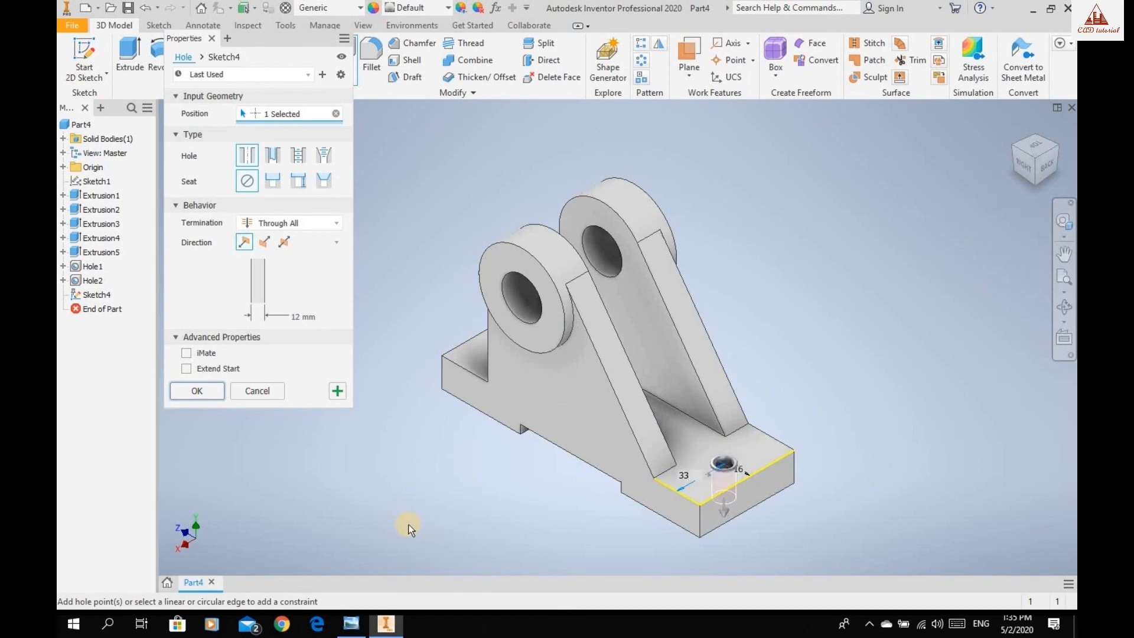
{"action": "left_click", "coordinate": [198, 391]}
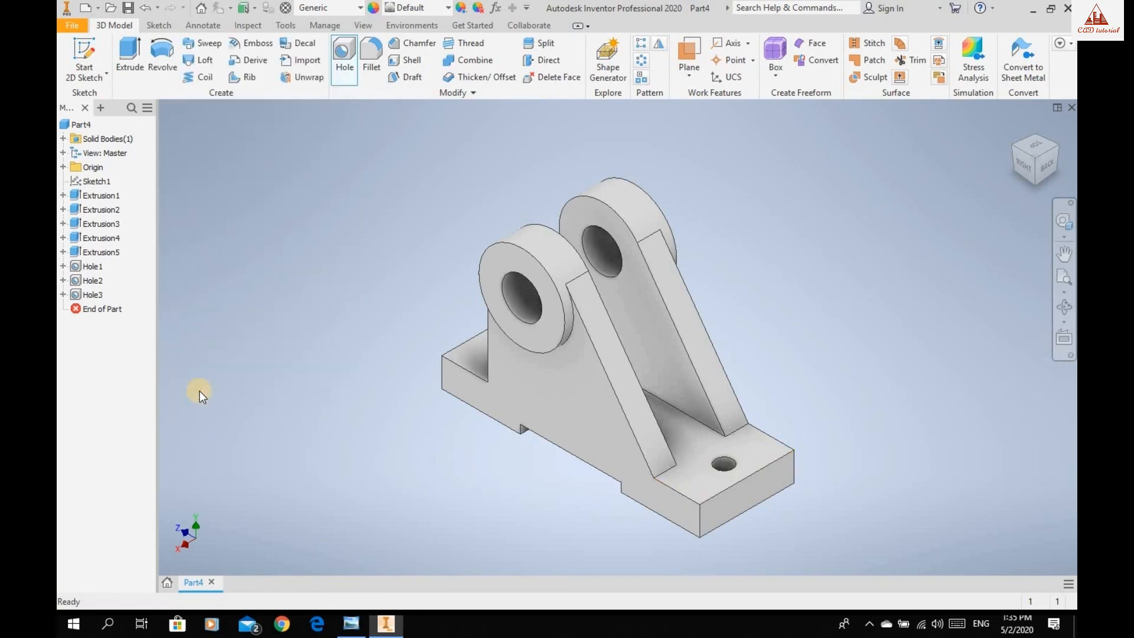
{"action": "left_click", "coordinate": [1064, 307]}
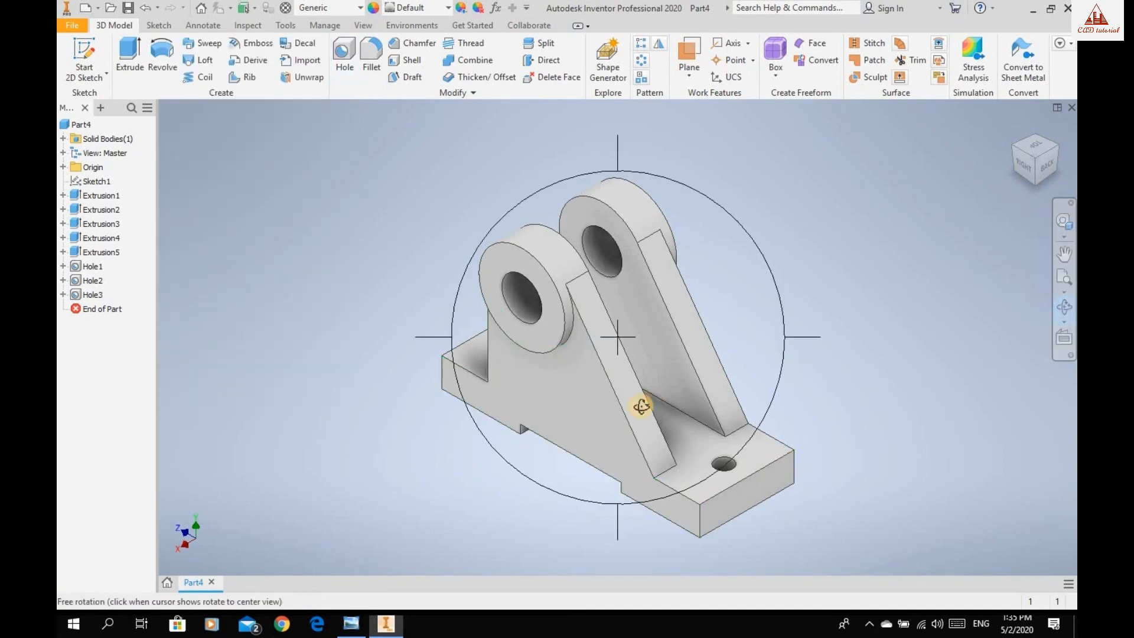
{"action": "left_click_drag", "start_coordinate": [674, 356], "coordinate": [715, 389]}
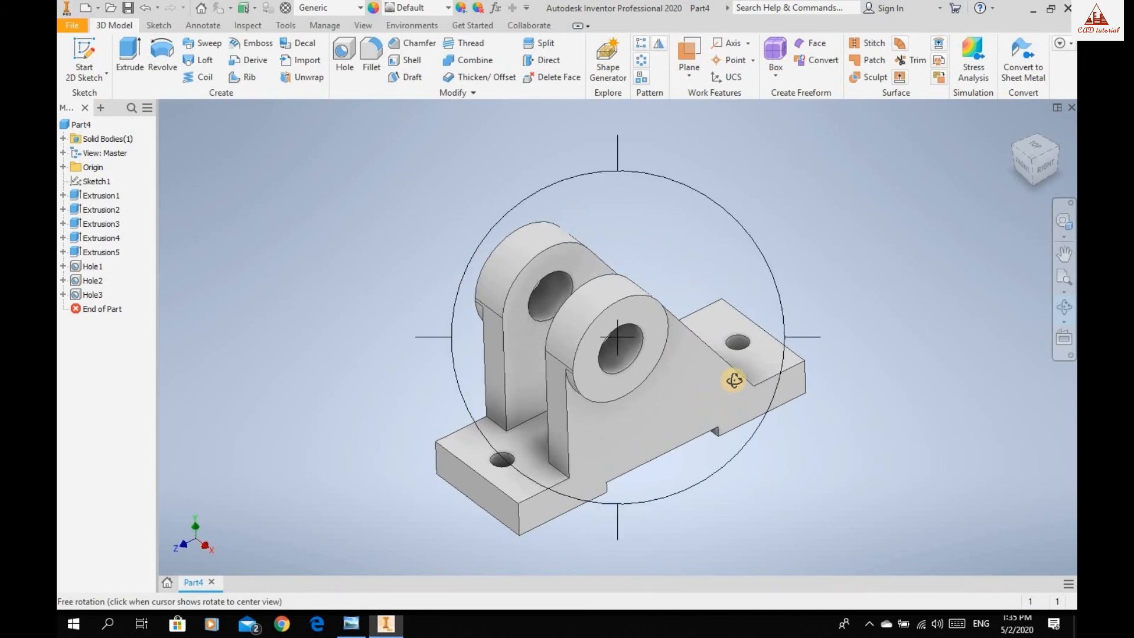
{"action": "key", "text": "Escape"}
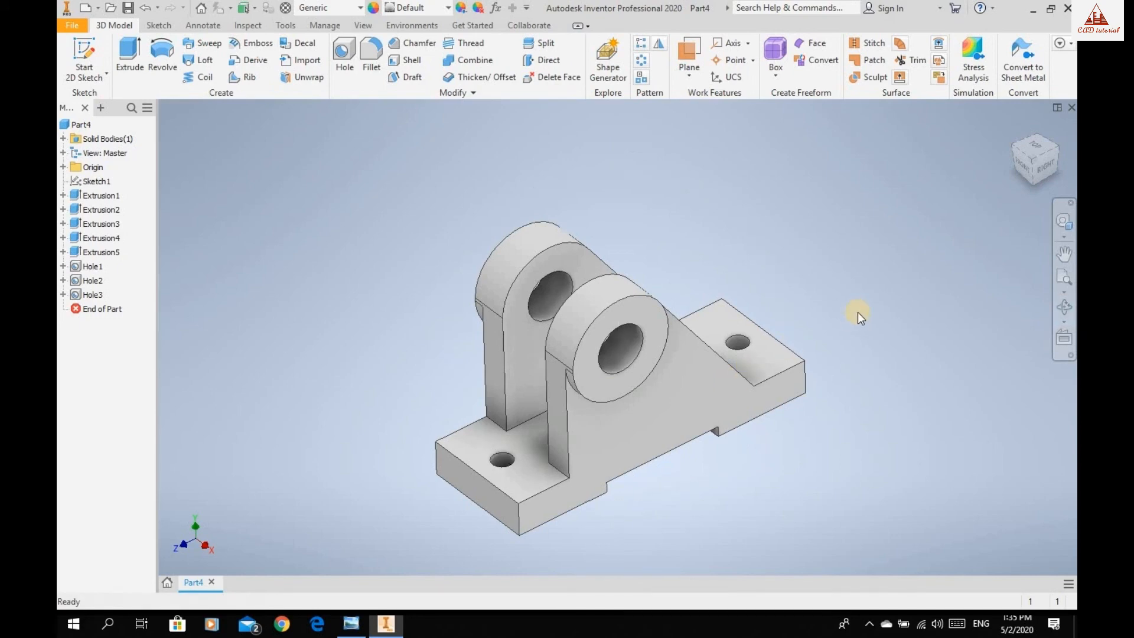